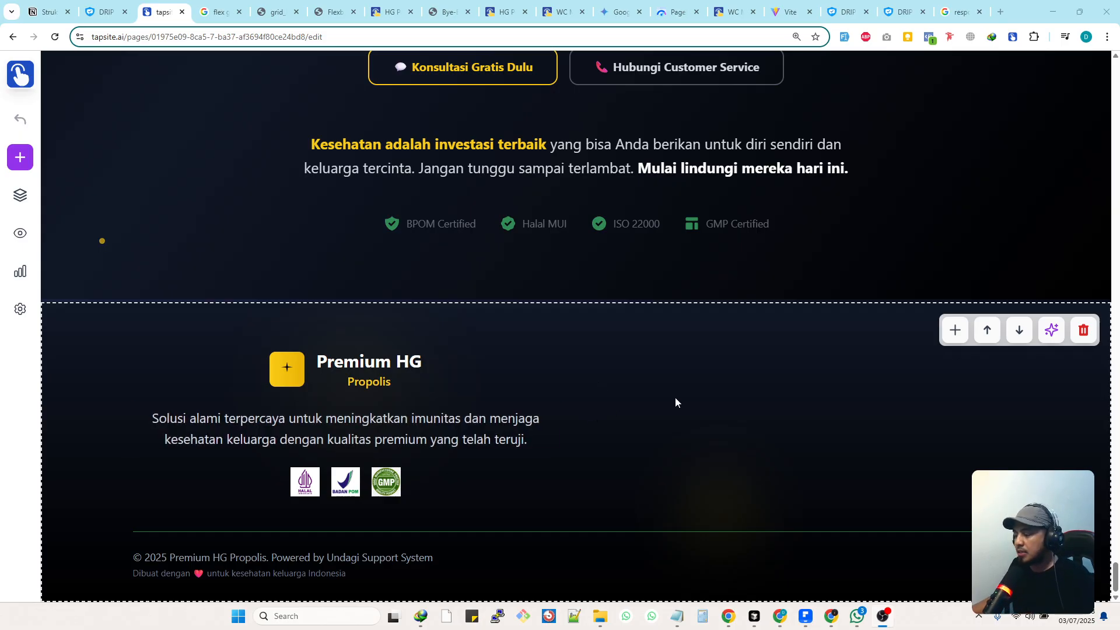
# Step: Examine the grid column classes on the Top Section div in the footer's HTML, and close the code without changes
pyautogui.click(1052, 331)
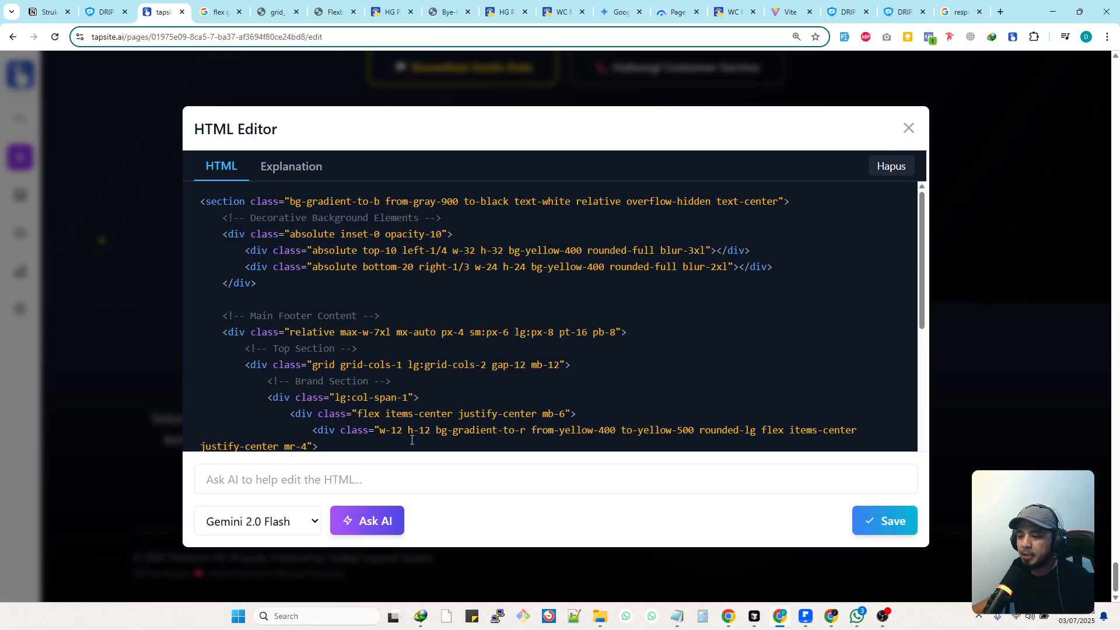
pyautogui.scroll(-2, 413, 391)
pyautogui.moveTo(312, 249); pyautogui.dragTo(484, 247)
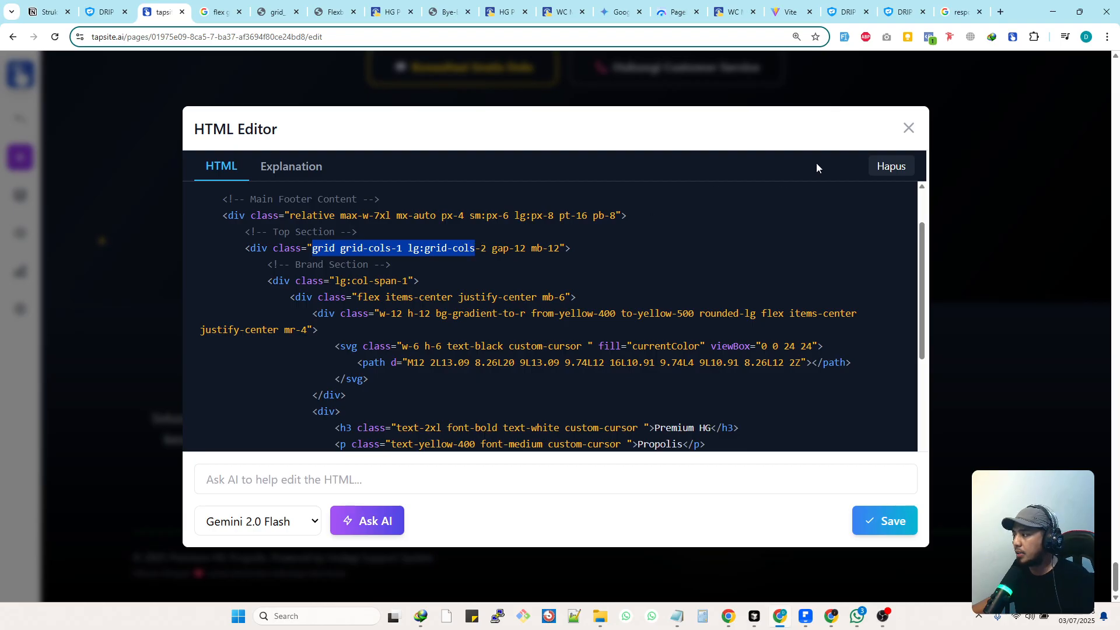
pyautogui.click(909, 128)
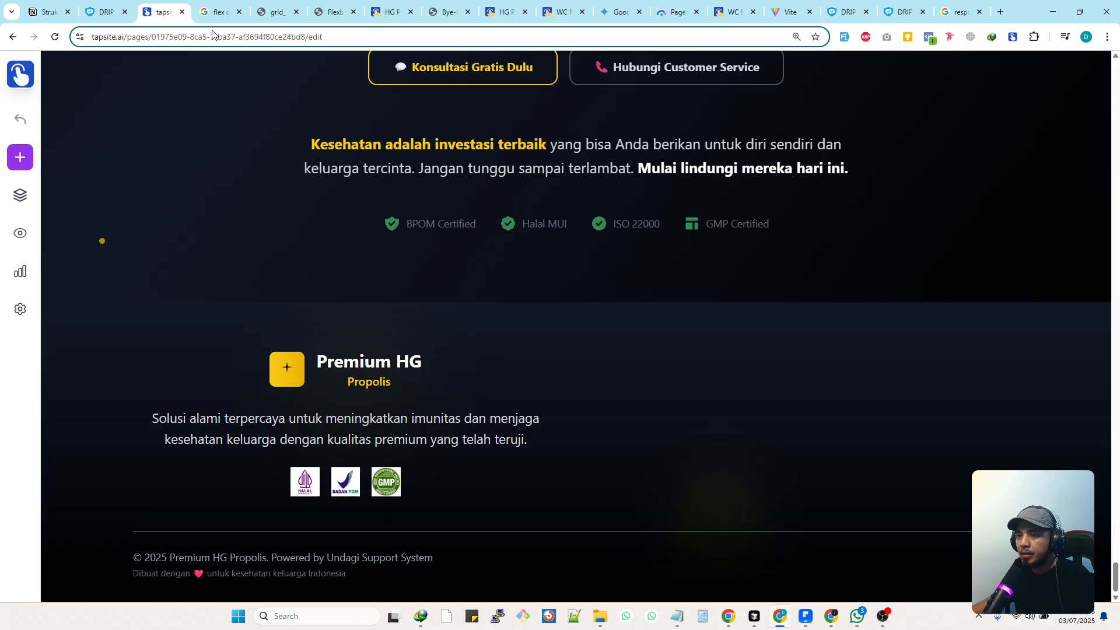
# Step: Review the Flexbox versus CSS Grids diagram and the responsive grid demo in the CSS-Tricks article
pyautogui.click(273, 13)
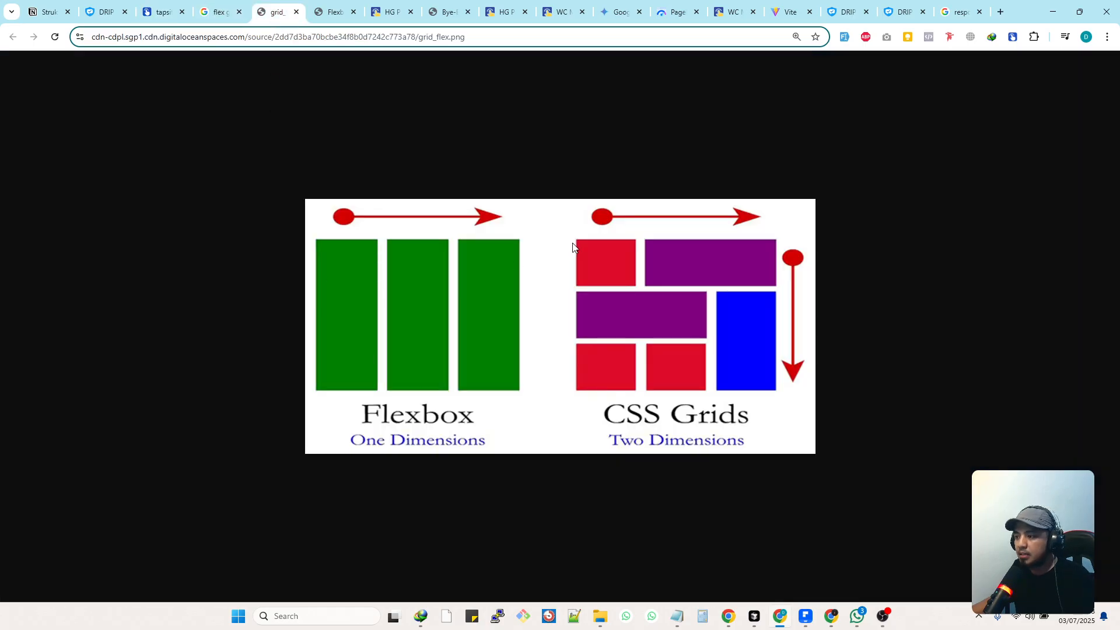
pyautogui.click(211, 13)
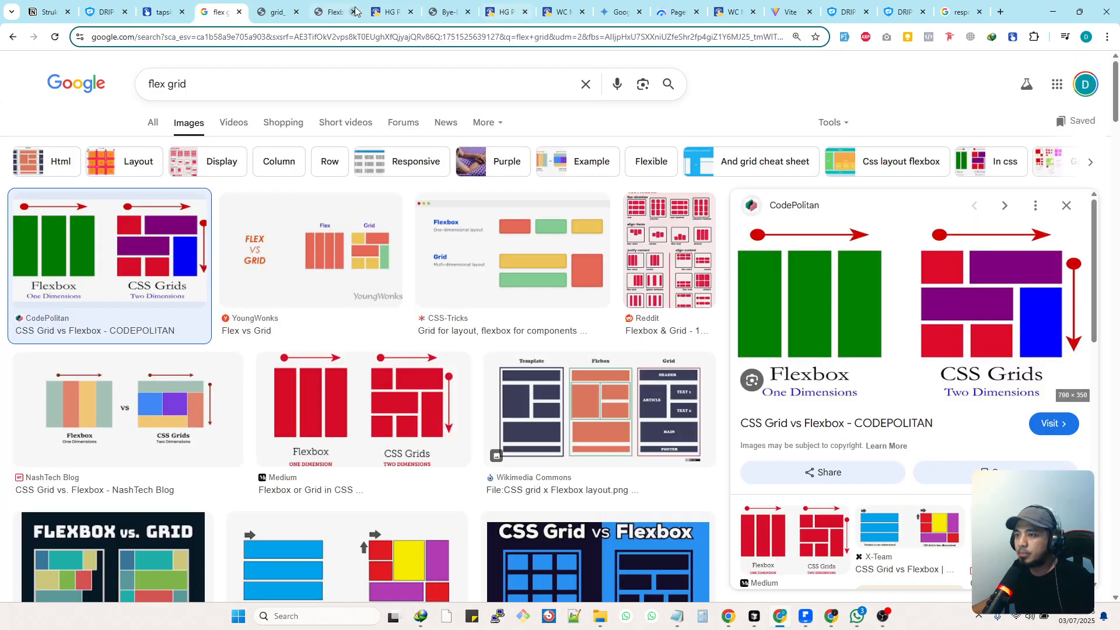
pyautogui.click(12, 37)
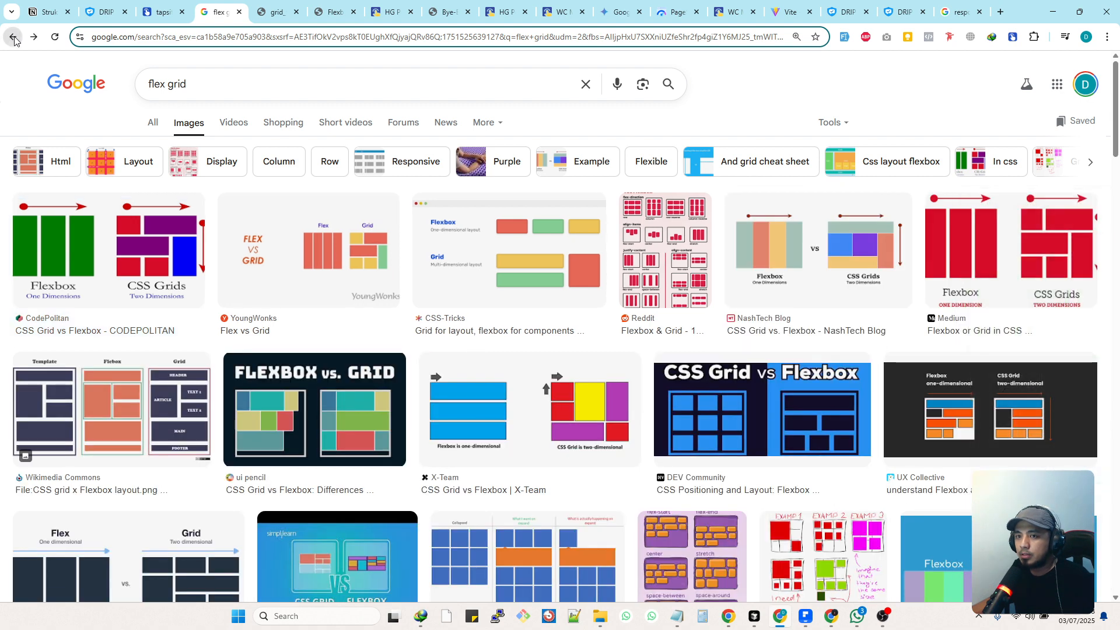
pyautogui.click(12, 36)
pyautogui.click(13, 37)
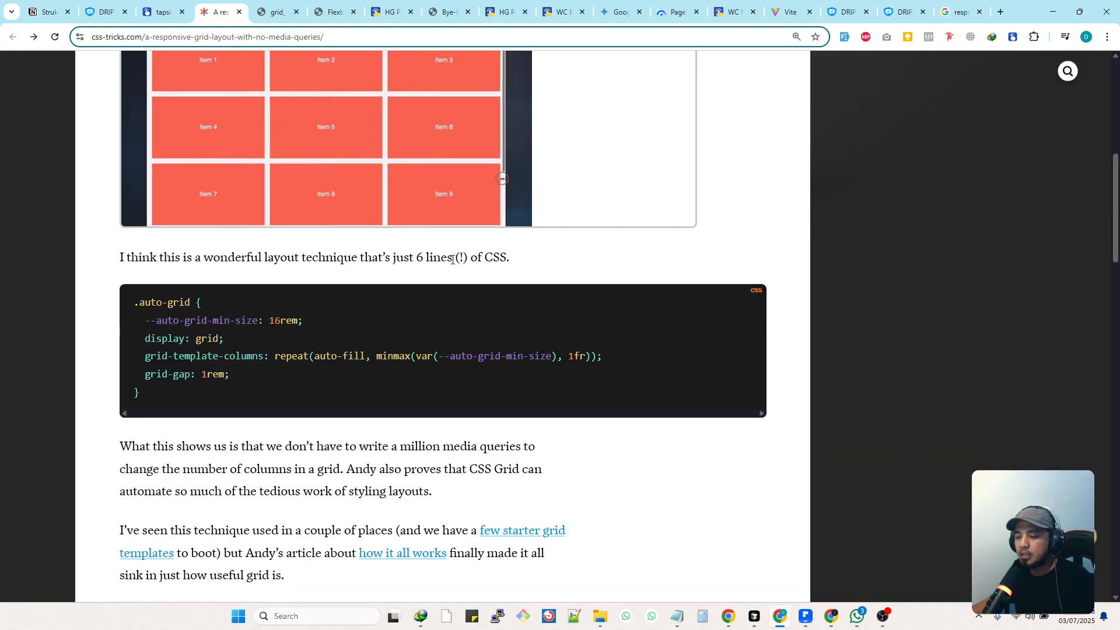
pyautogui.scroll(1, 588, 268)
pyautogui.scroll(2, 558, 283)
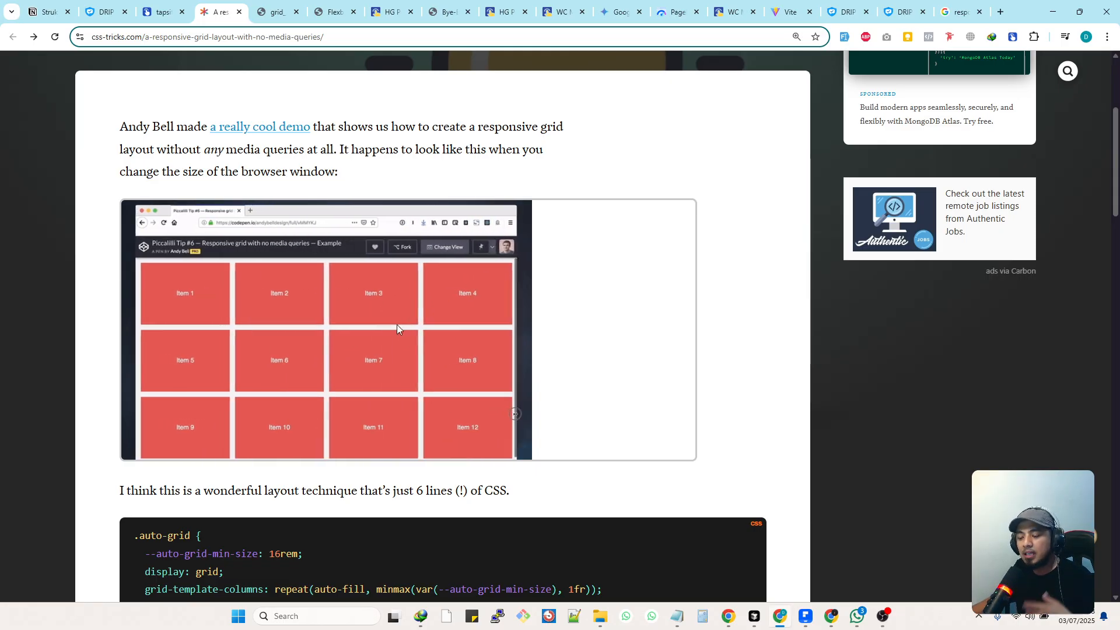
# Step: Return to the Tapsite page and inspect the lg:grid-cols-2 class in the footer's Top Section code
pyautogui.click(159, 11)
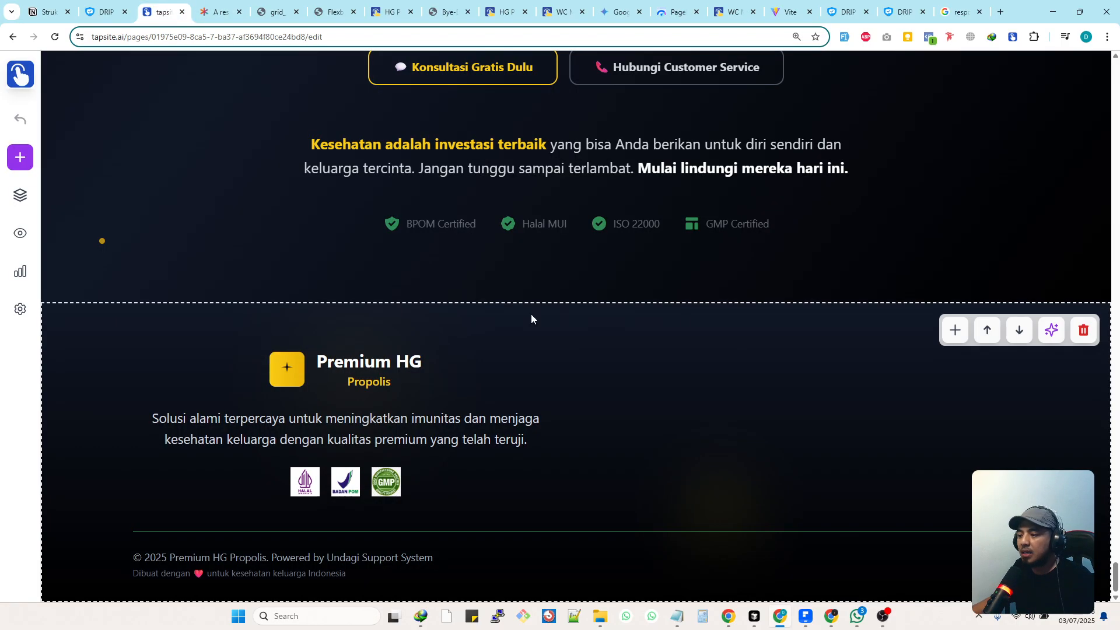
pyautogui.click(1052, 330)
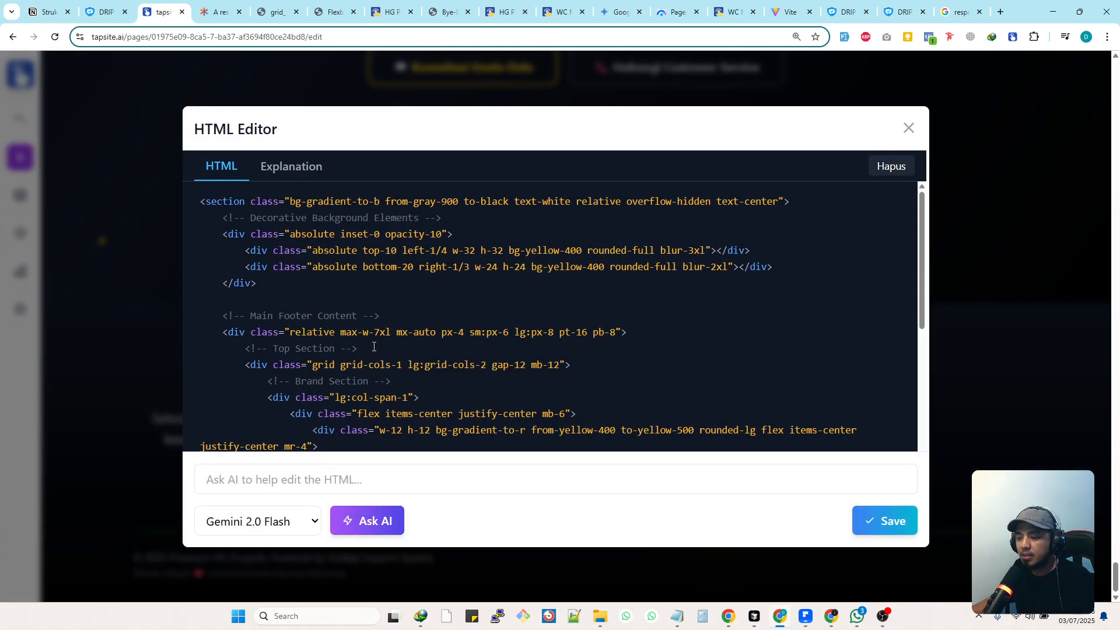
pyautogui.moveTo(487, 364); pyautogui.dragTo(406, 361)
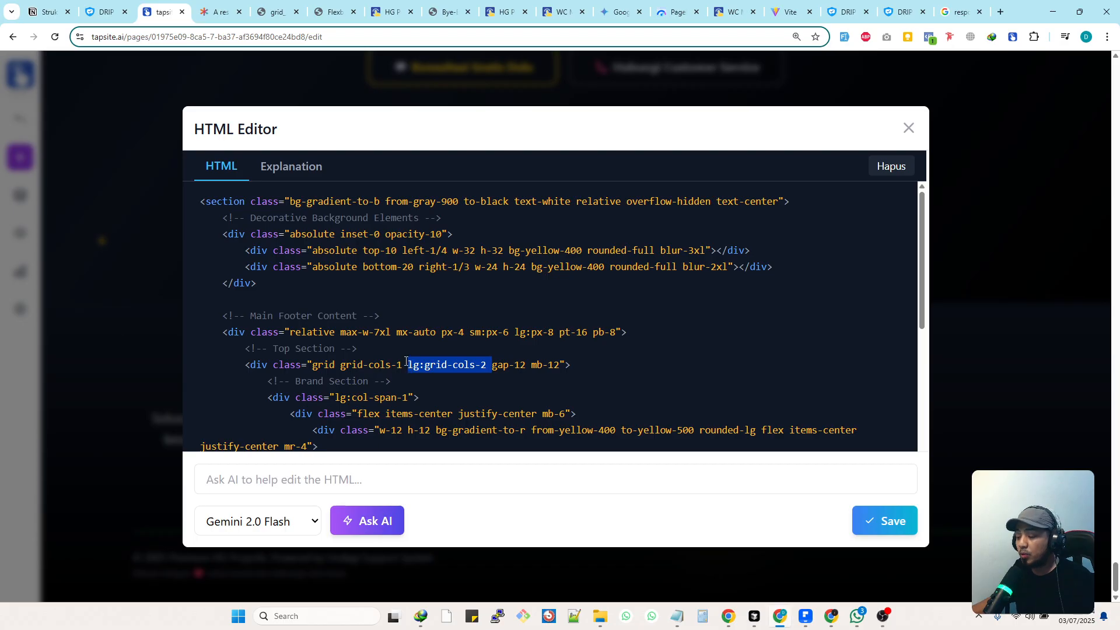
pyautogui.click(908, 128)
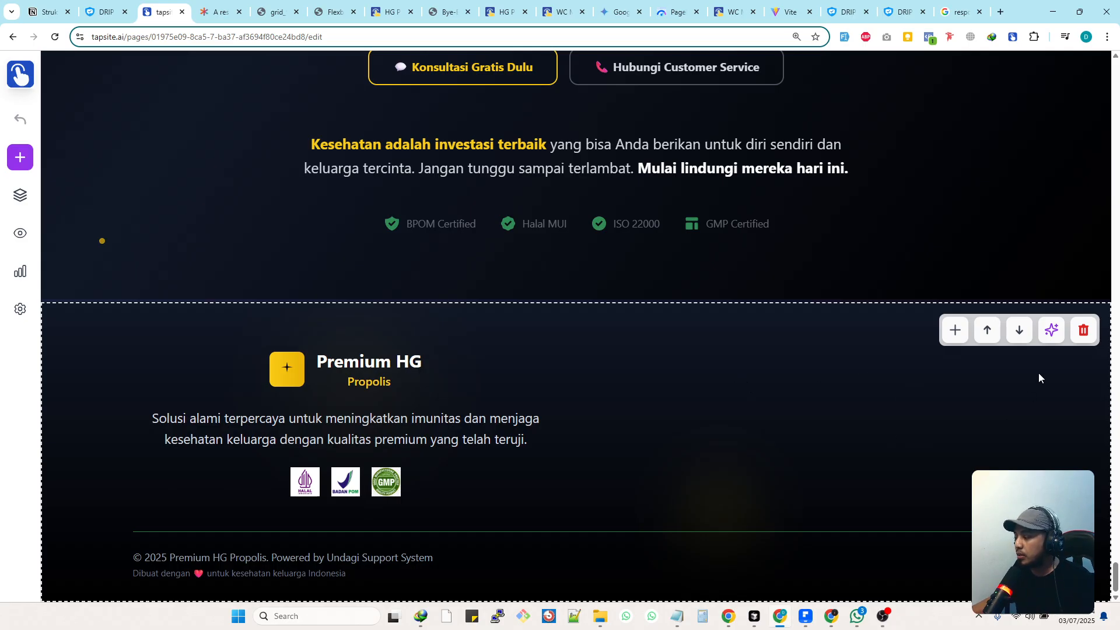
pyautogui.click(1050, 341)
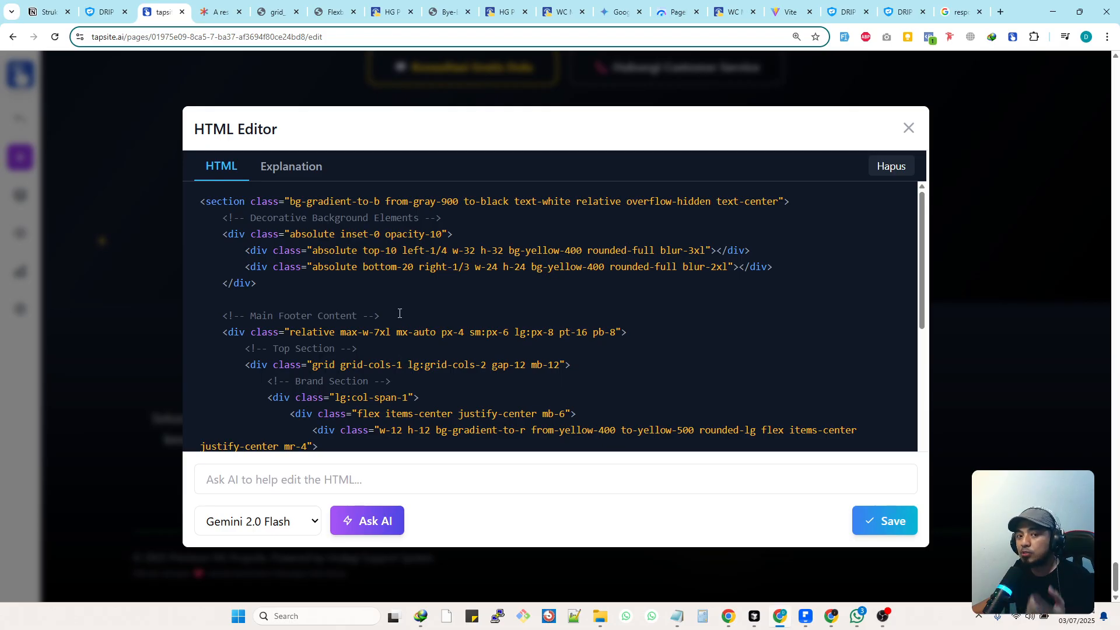
pyautogui.scroll(-1, 519, 360)
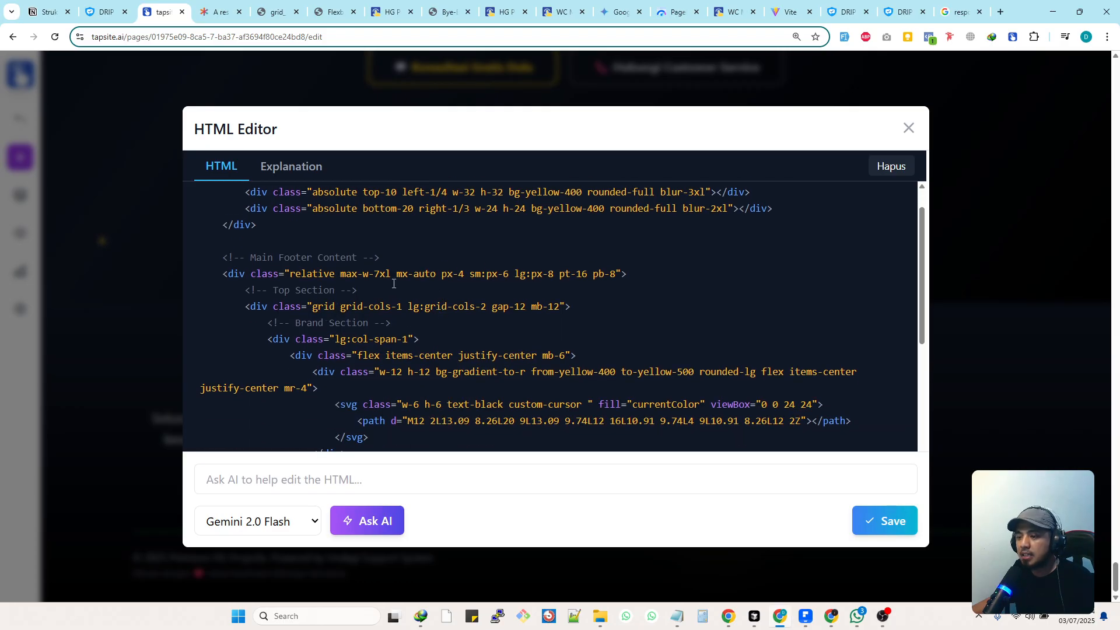
pyautogui.scroll(1, 466, 264)
pyautogui.click(909, 129)
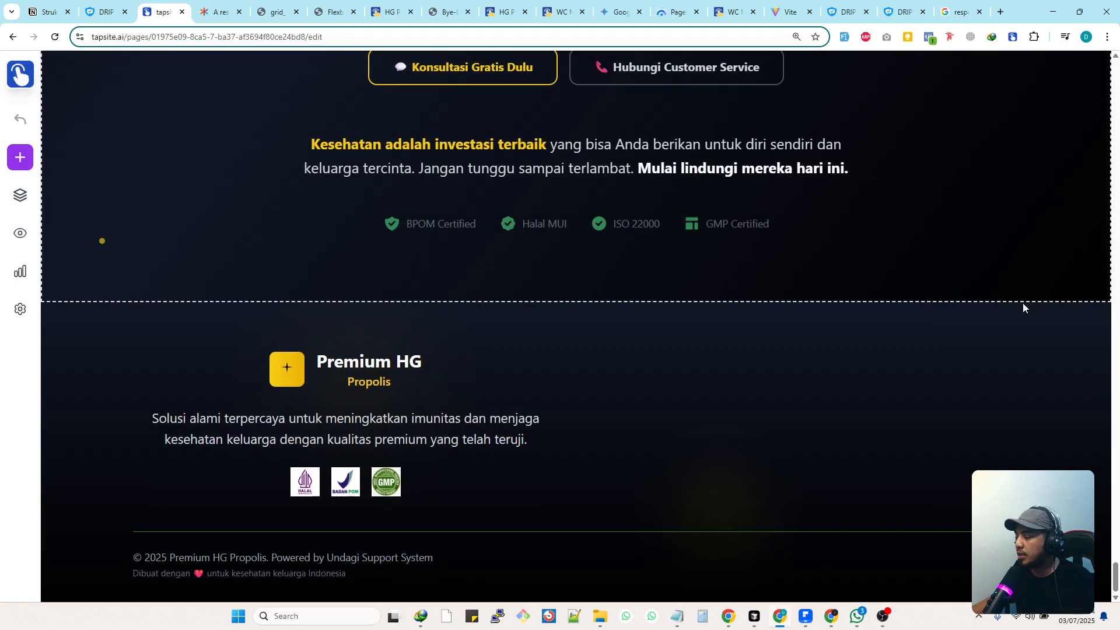
# Step: Remove the classes "grid grid-cols-1 lg:grid-cols-2" from the footer's Top Section div and save the HTML
pyautogui.click(1045, 338)
pyautogui.hotkey('ctrl', '+')
pyautogui.hotkey('ctrl', '+')
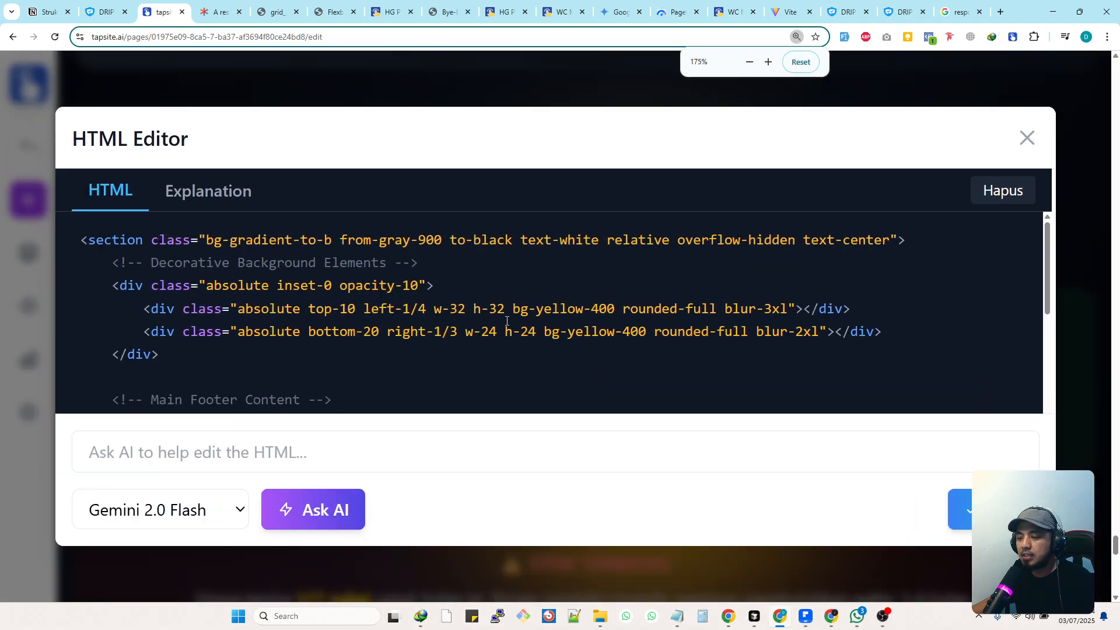
pyautogui.hotkey('ctrl', '-')
pyautogui.scroll(-3, 367, 350)
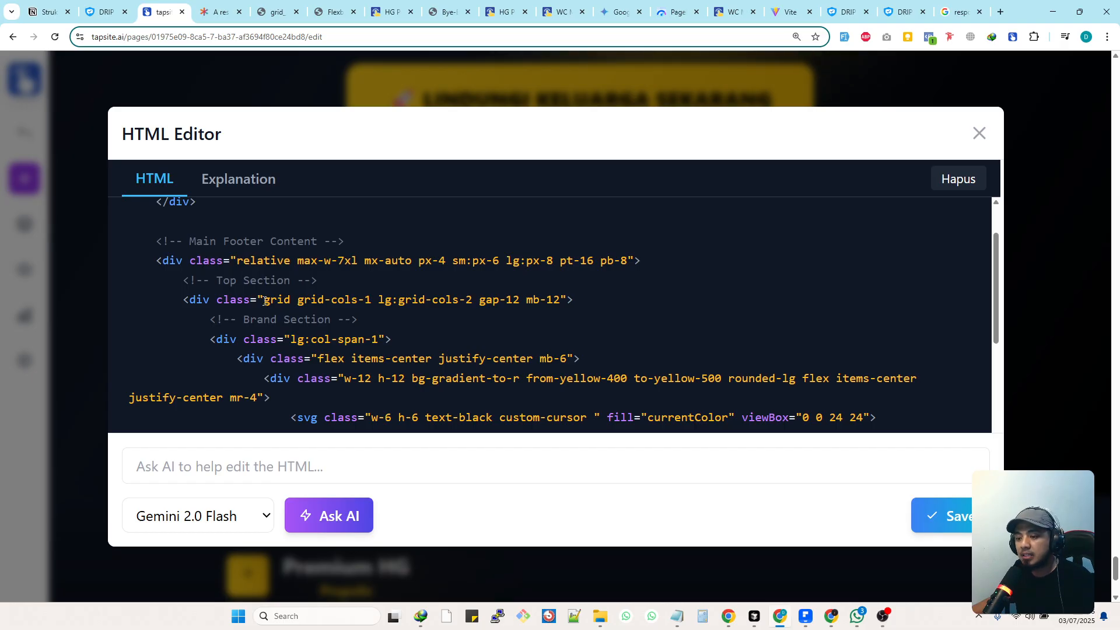
pyautogui.moveTo(265, 302); pyautogui.dragTo(480, 304)
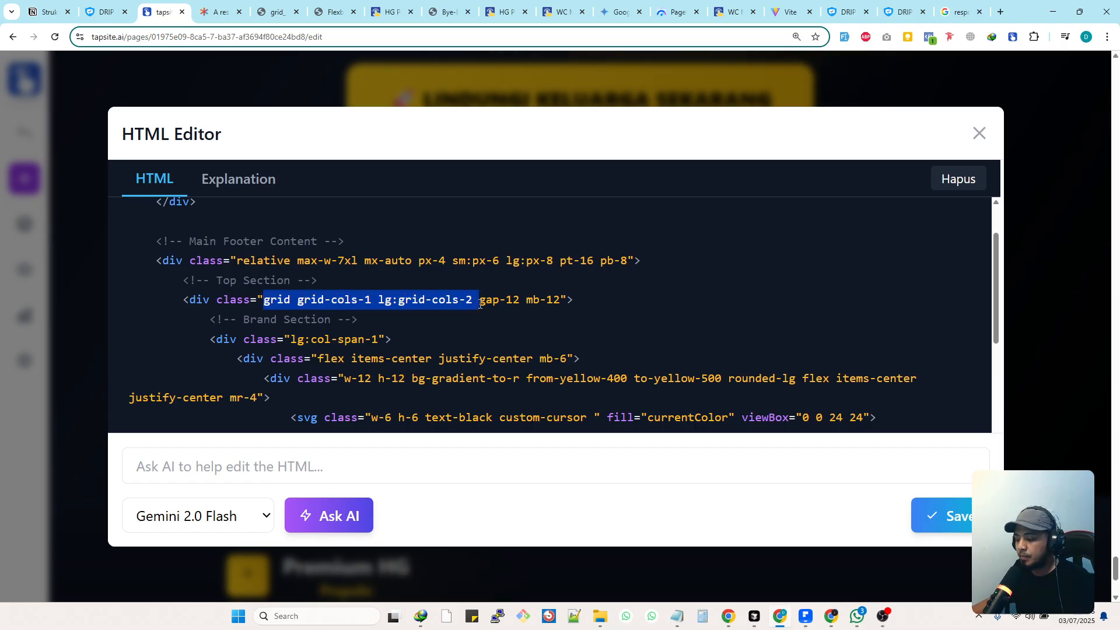
pyautogui.press('BackSpace')
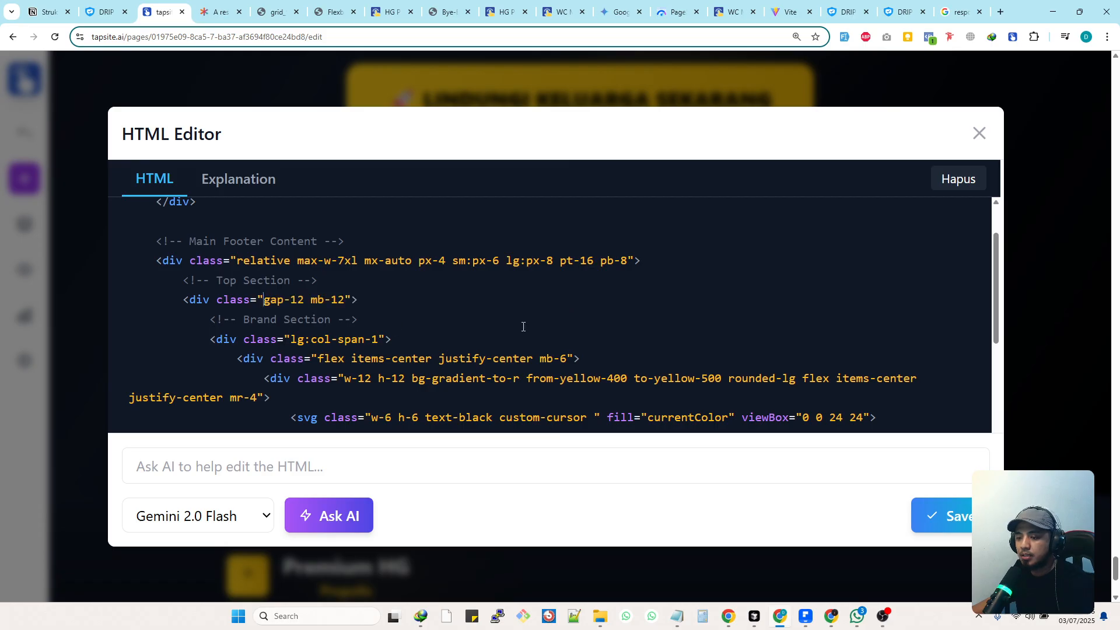
pyautogui.click(946, 516)
pyautogui.scroll(-4, 571, 300)
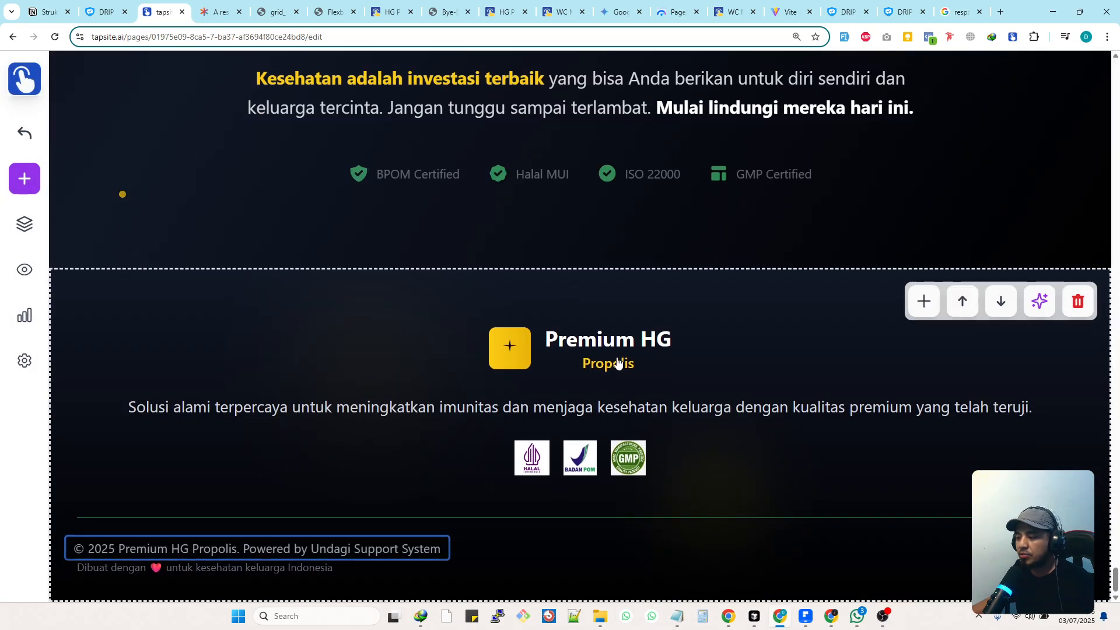
pyautogui.hotkey('ctrl', '-')
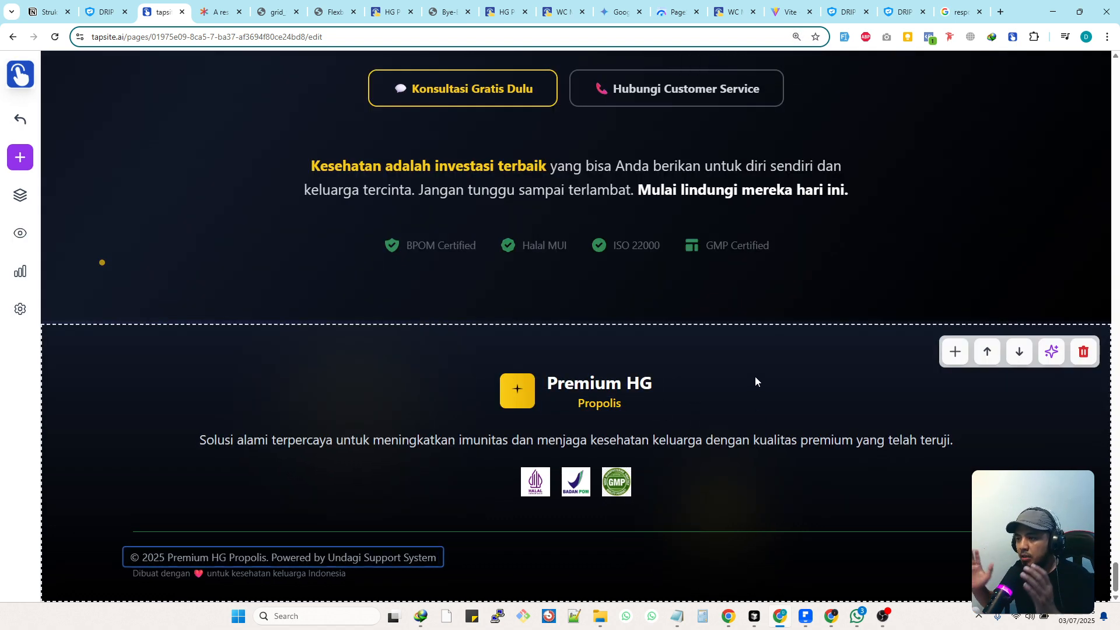
# Step: Compare the footer layout with the responsive grid demo and the Flexbox versus CSS Grids diagram
pyautogui.click(217, 12)
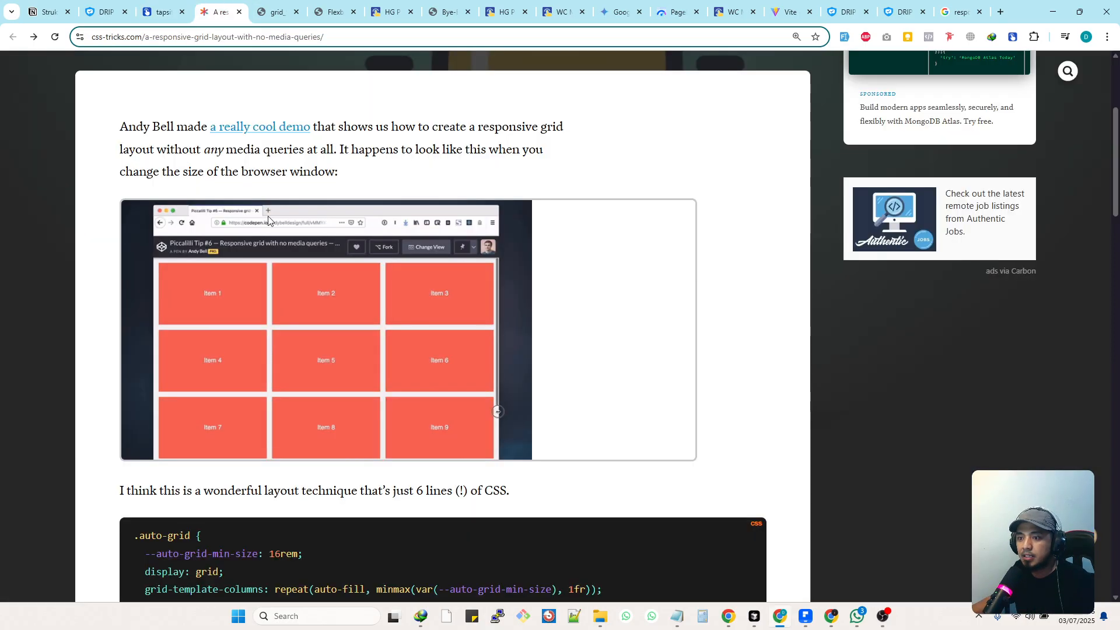
pyautogui.click(163, 11)
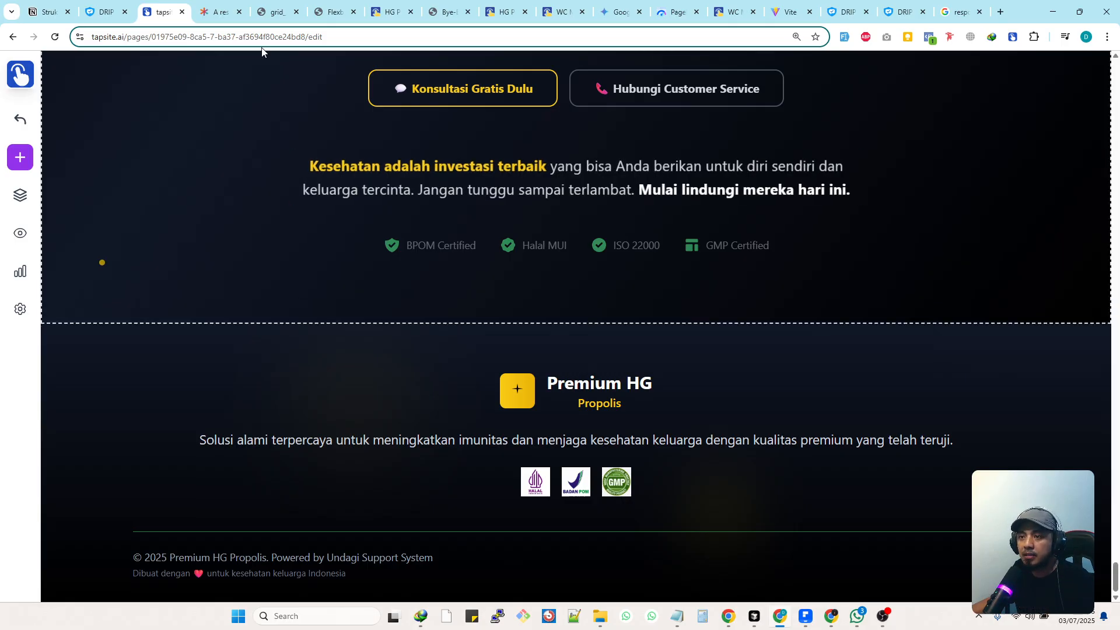
pyautogui.click(273, 12)
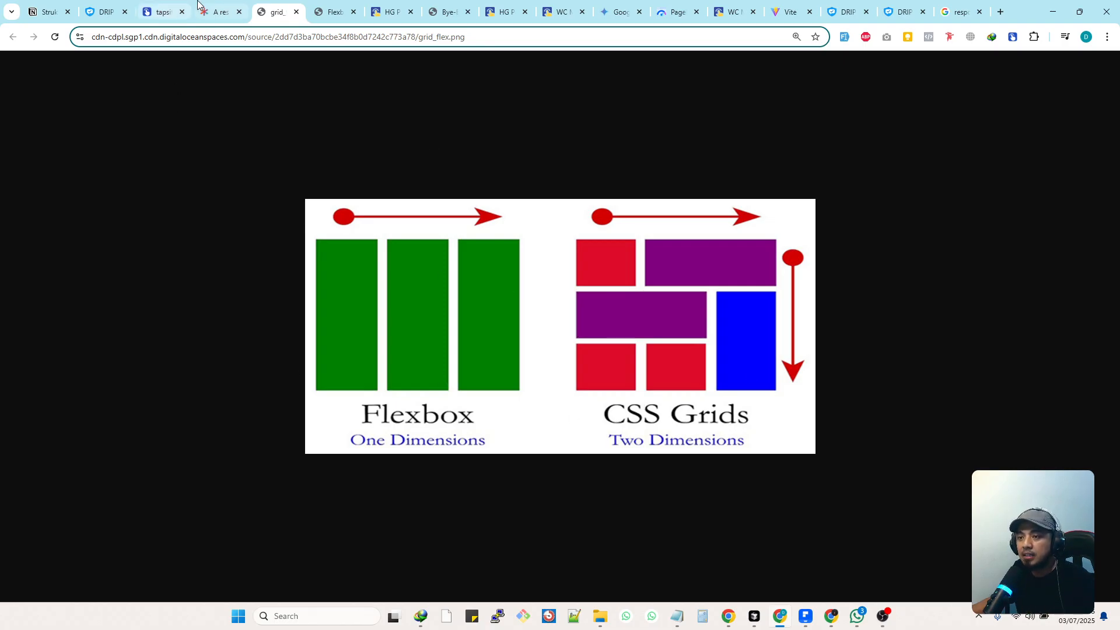
pyautogui.click(156, 8)
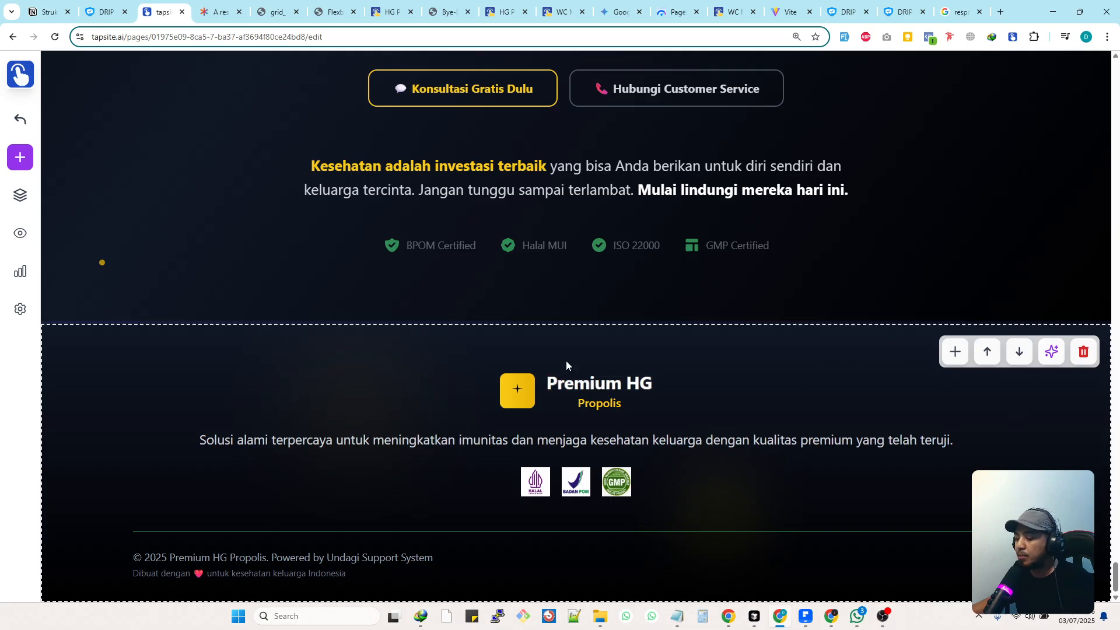
# Step: Examine the flex container around the certification badge images in the footer's HTML and their arrangement on the page
pyautogui.click(1053, 353)
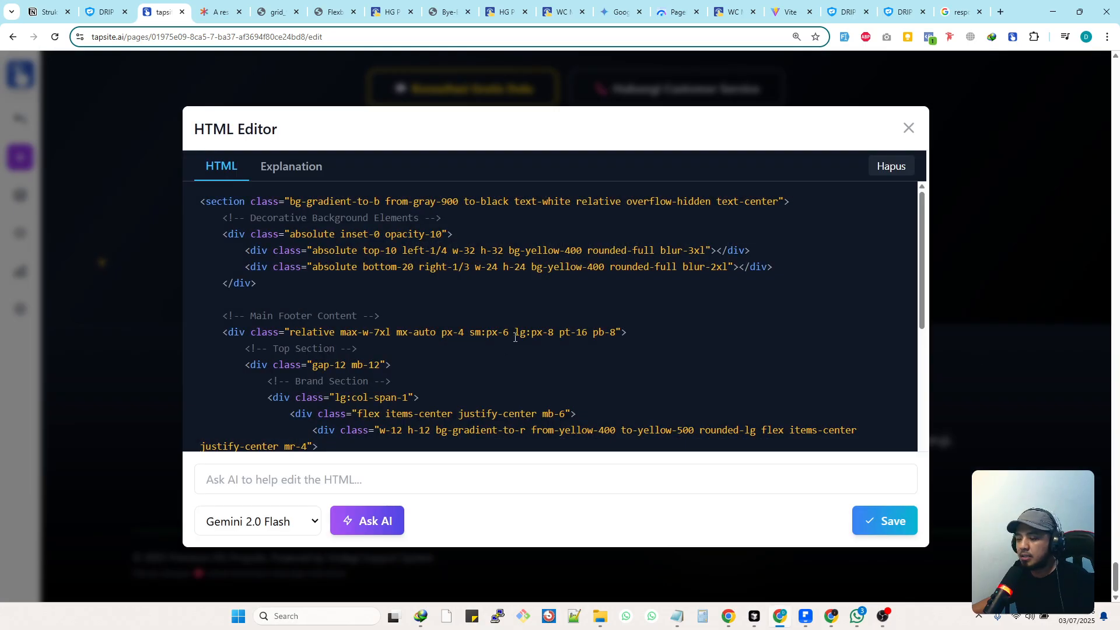
pyautogui.scroll(-5, 489, 313)
pyautogui.scroll(-5, 416, 262)
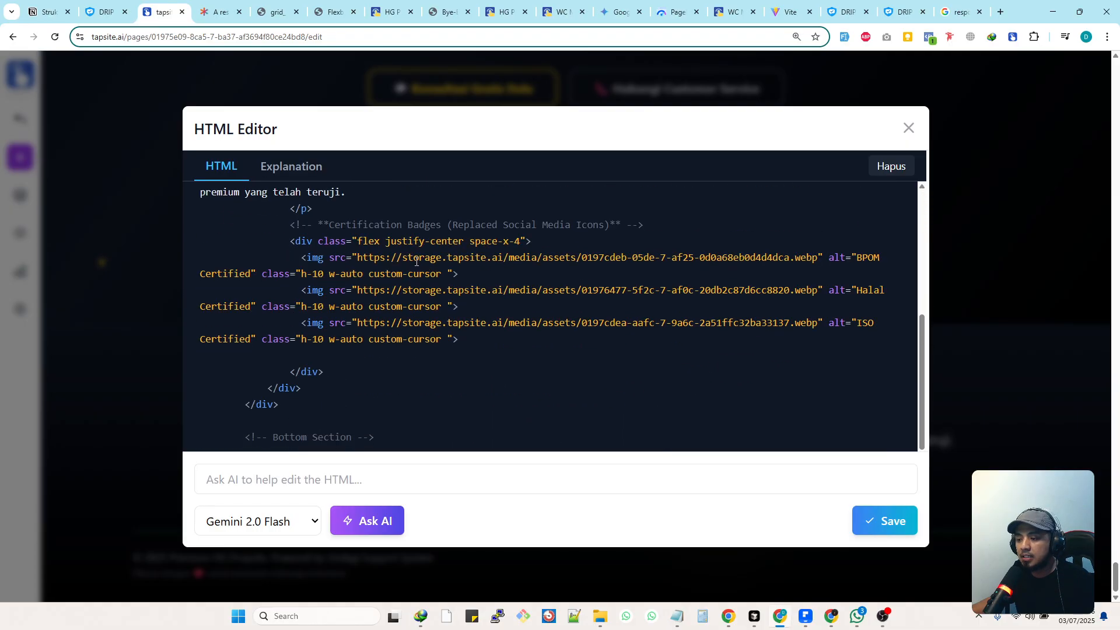
pyautogui.scroll(-2, 416, 263)
pyautogui.scroll(2, 539, 273)
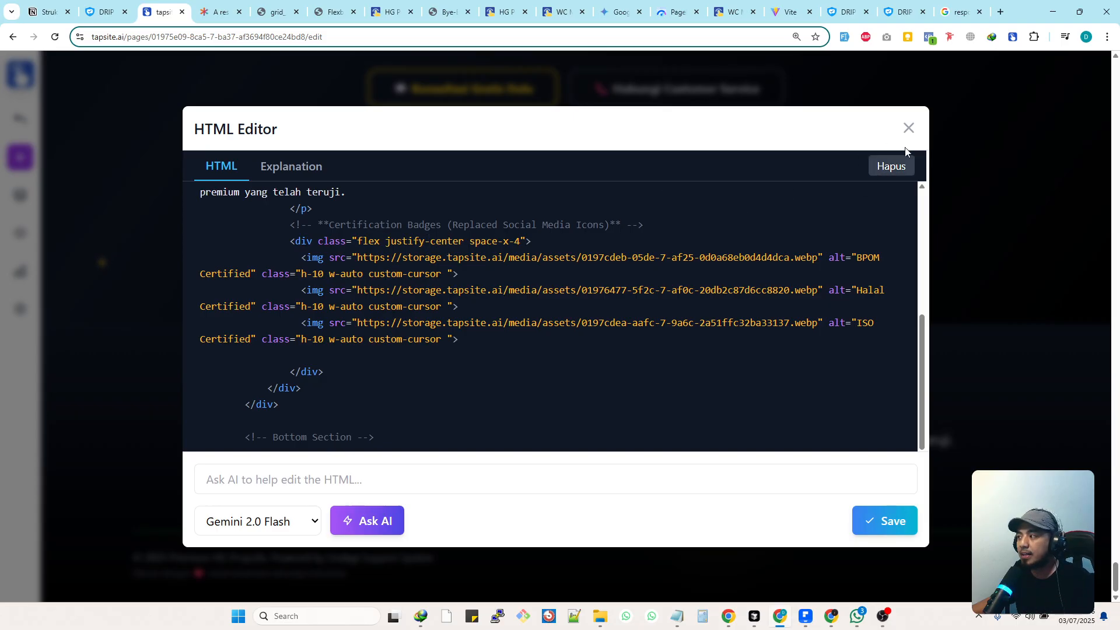
pyautogui.click(909, 128)
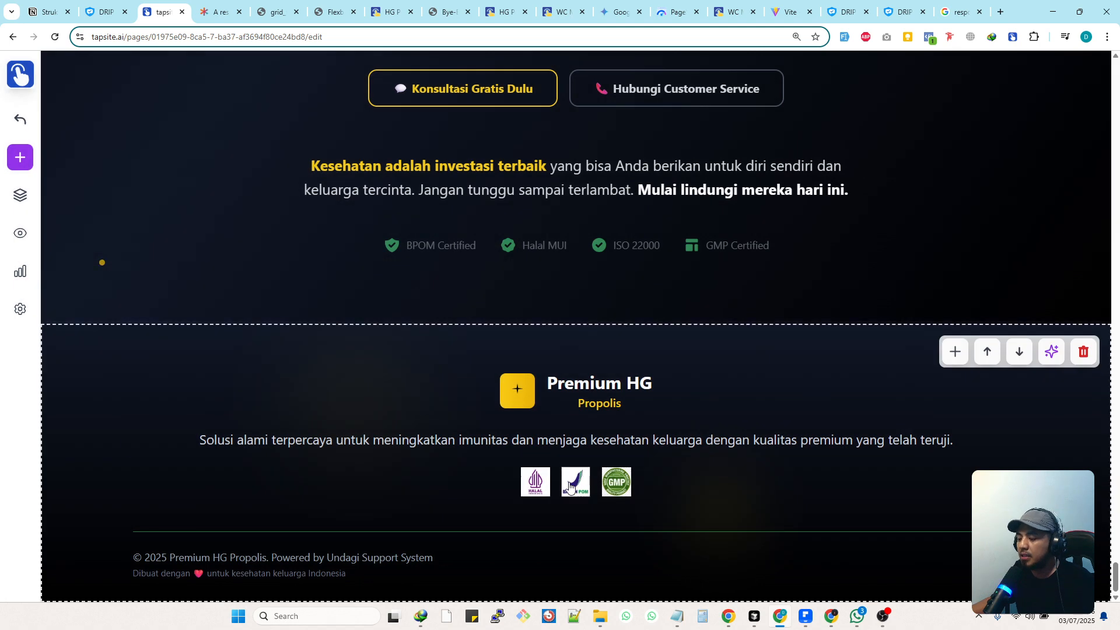
pyautogui.hotkey('ctrl', '+')
pyautogui.scroll(-4, 624, 477)
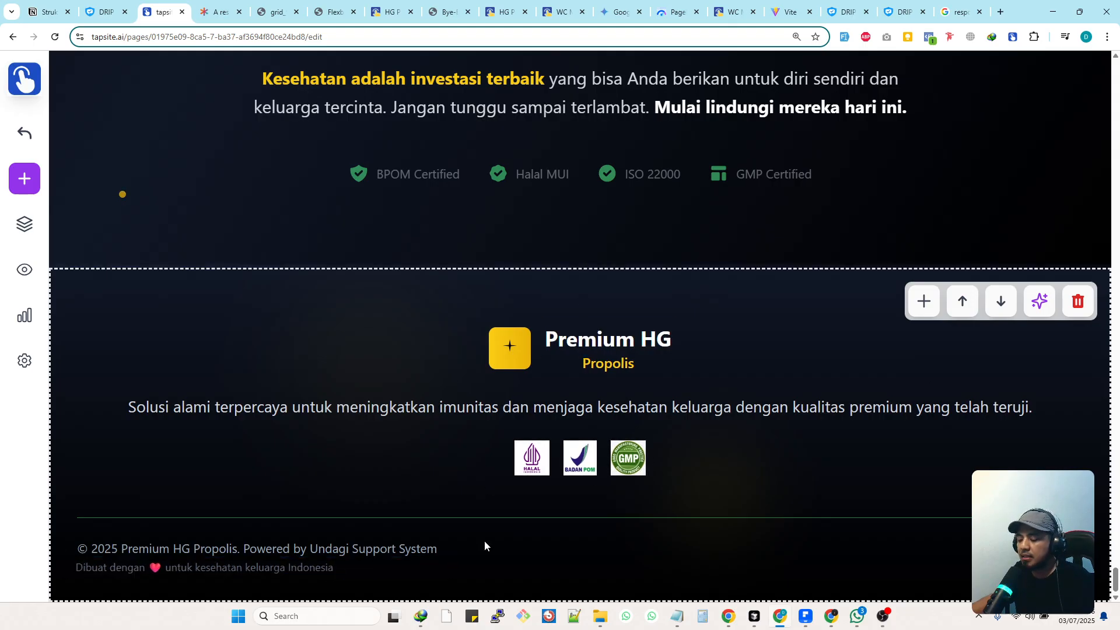
pyautogui.hotkey('ctrl', '-')
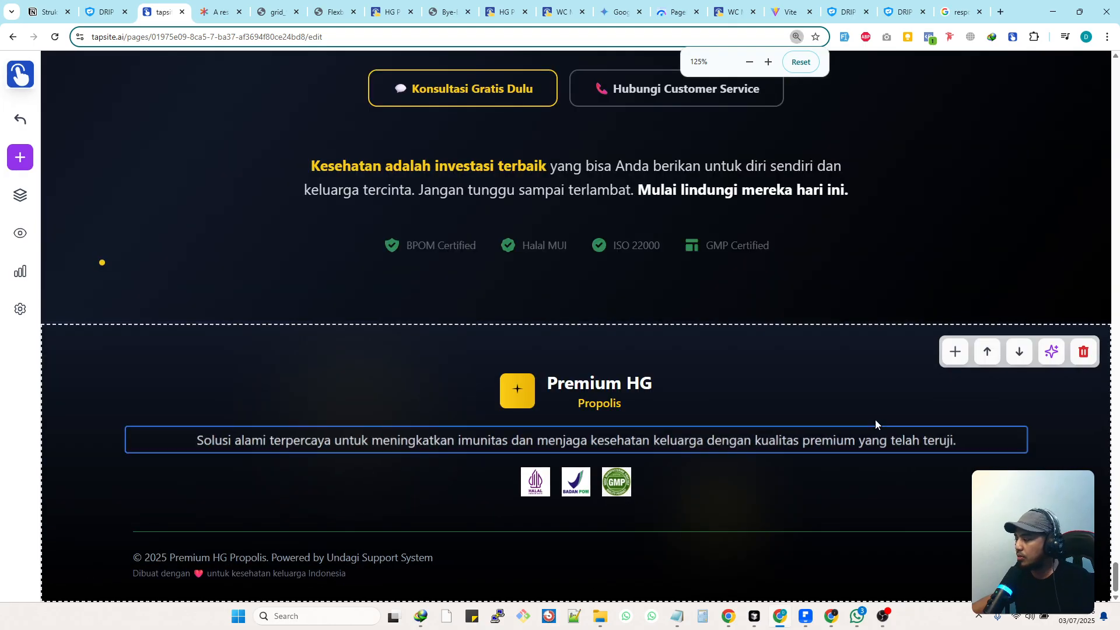
# Step: Remove the flex class from the Certification Badges div in the footer's HTML and save
pyautogui.click(1051, 352)
pyautogui.scroll(-2, 458, 330)
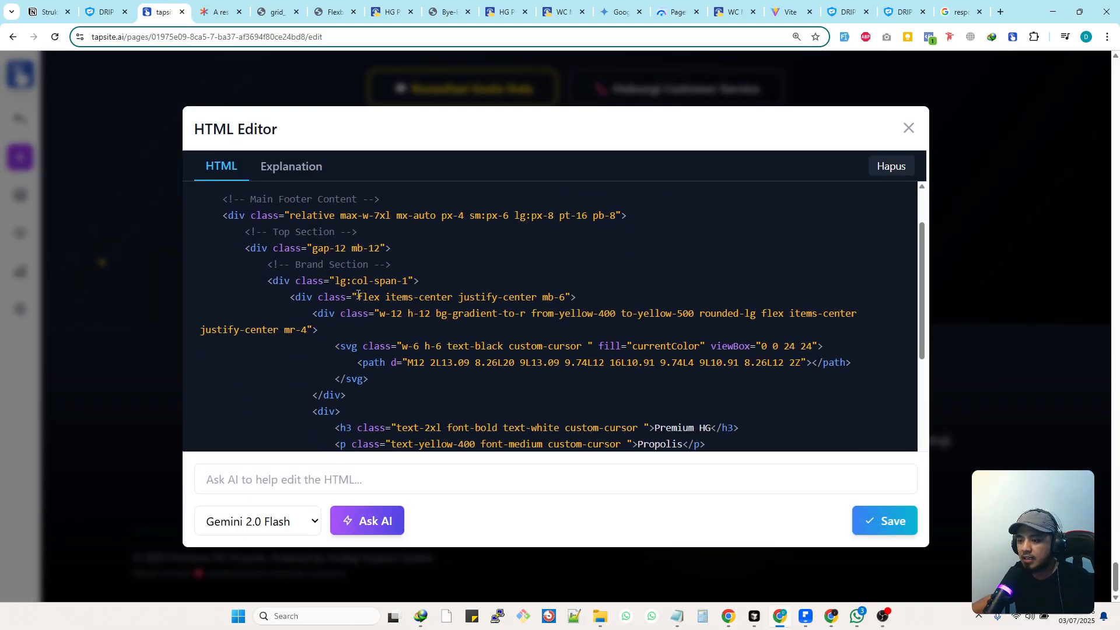
pyautogui.moveTo(358, 297); pyautogui.dragTo(382, 297)
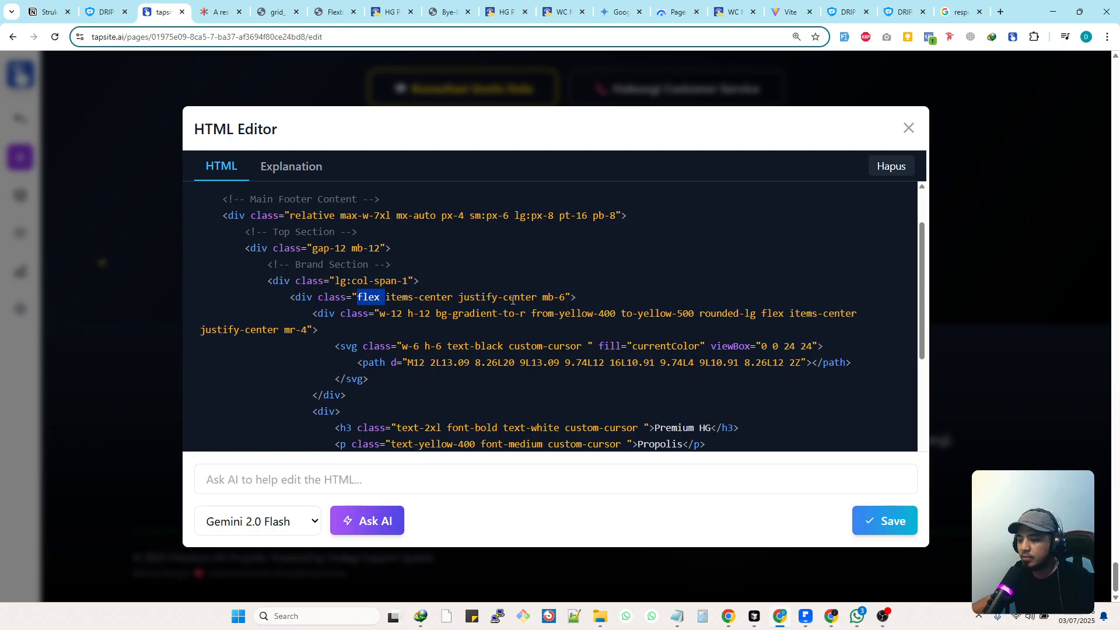
pyautogui.scroll(-5, 513, 300)
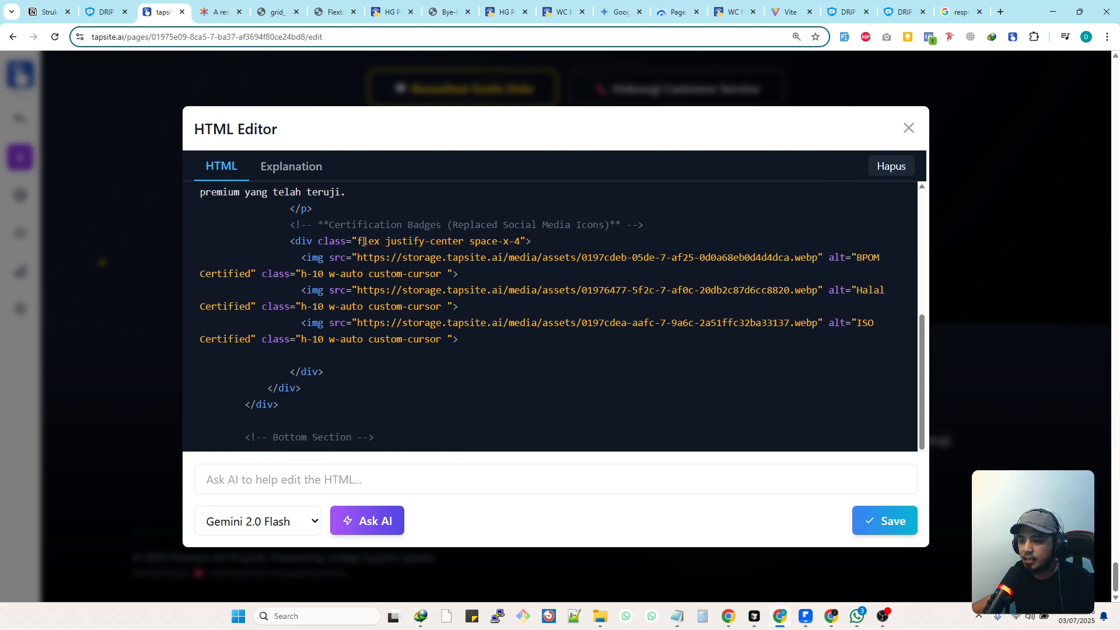
pyautogui.moveTo(360, 238); pyautogui.dragTo(384, 241)
pyautogui.press('BackSpace')
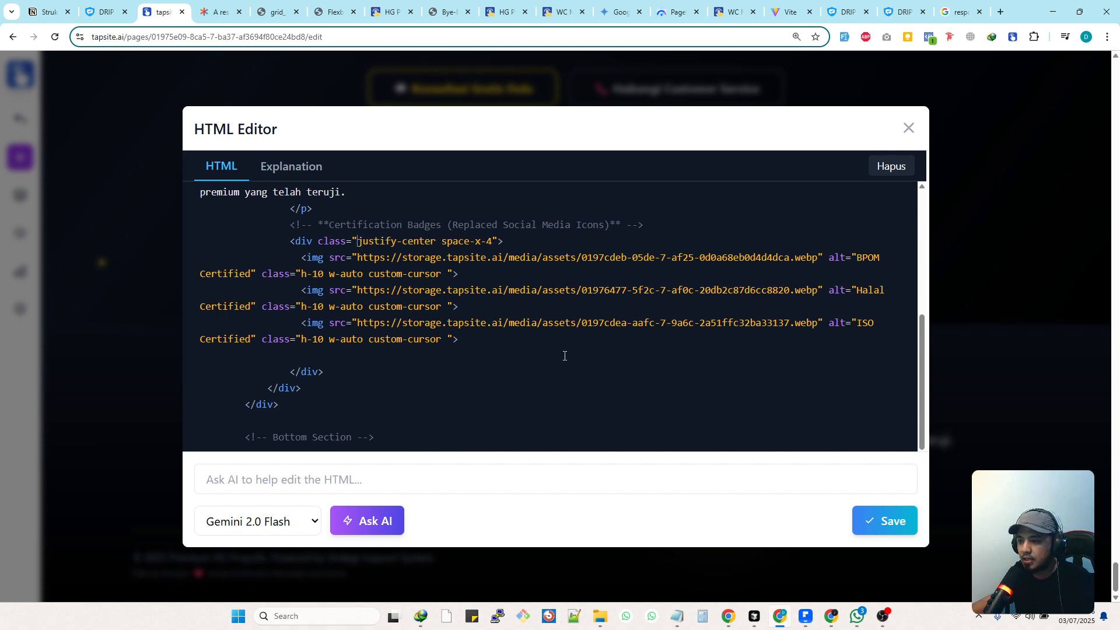
pyautogui.click(903, 513)
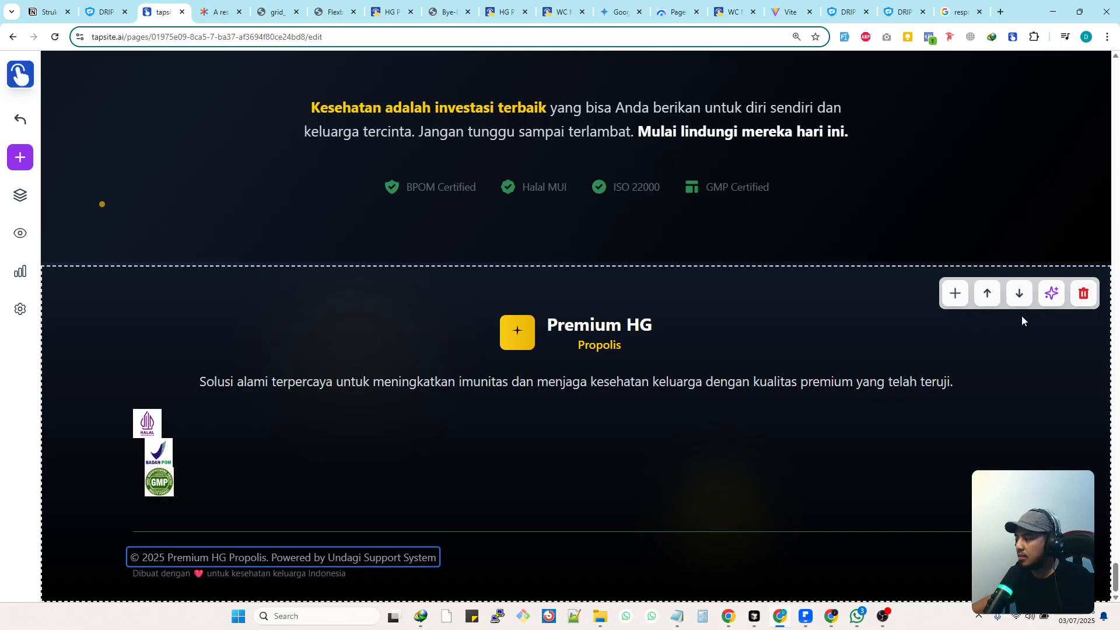
# Step: Add the flex class back to the Certification Badges div before justify-center and save the HTML
pyautogui.click(1052, 293)
pyautogui.scroll(-5, 509, 395)
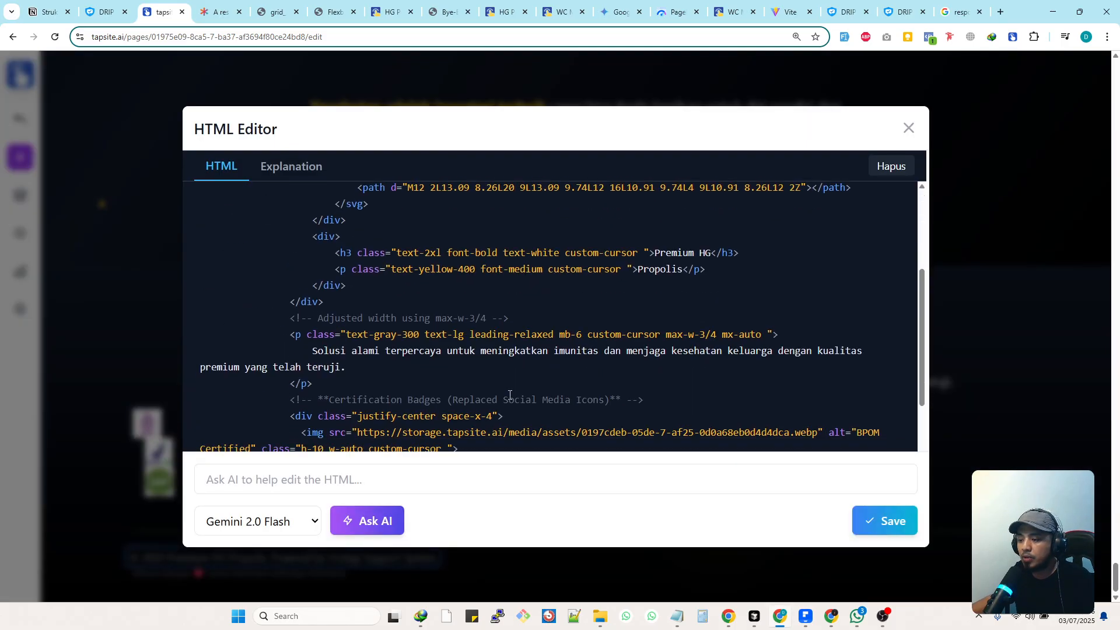
pyautogui.scroll(-3, 509, 395)
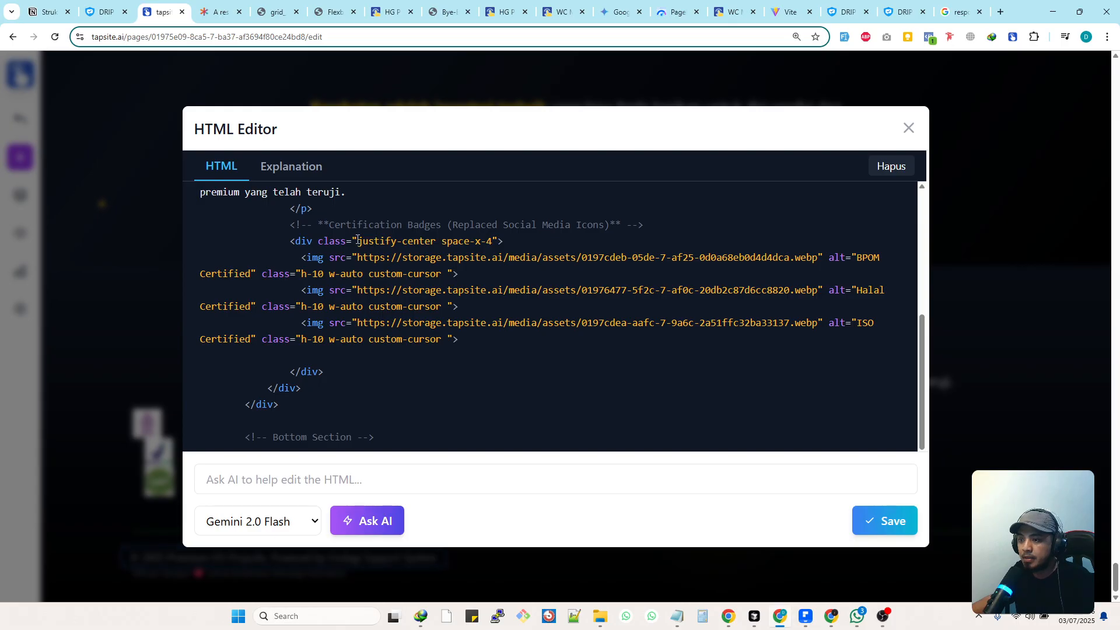
pyautogui.write('flex')
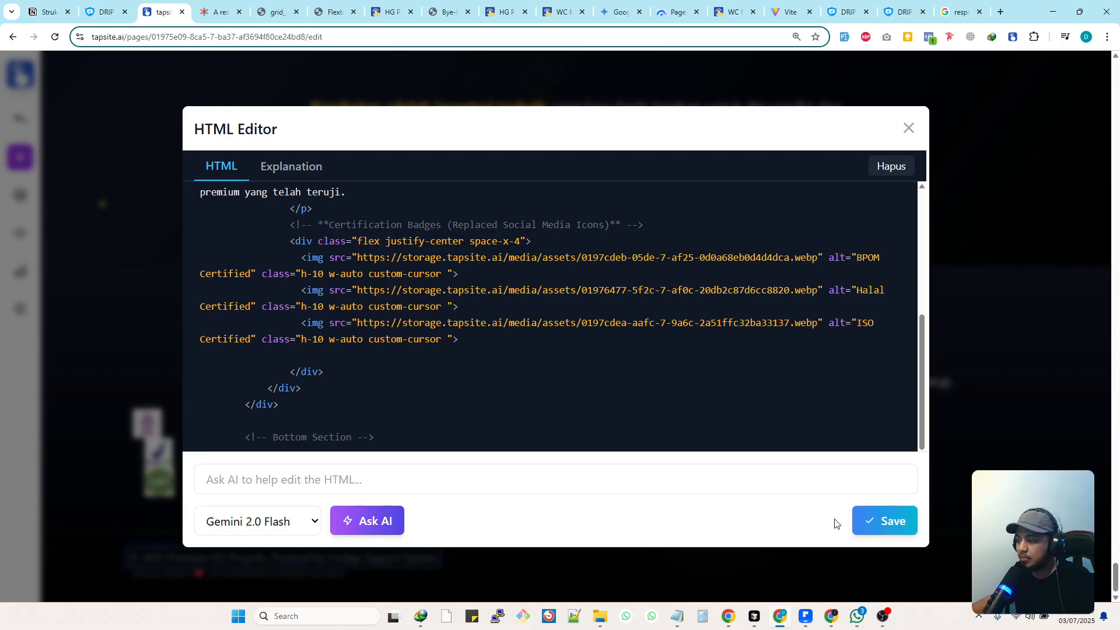
pyautogui.click(867, 522)
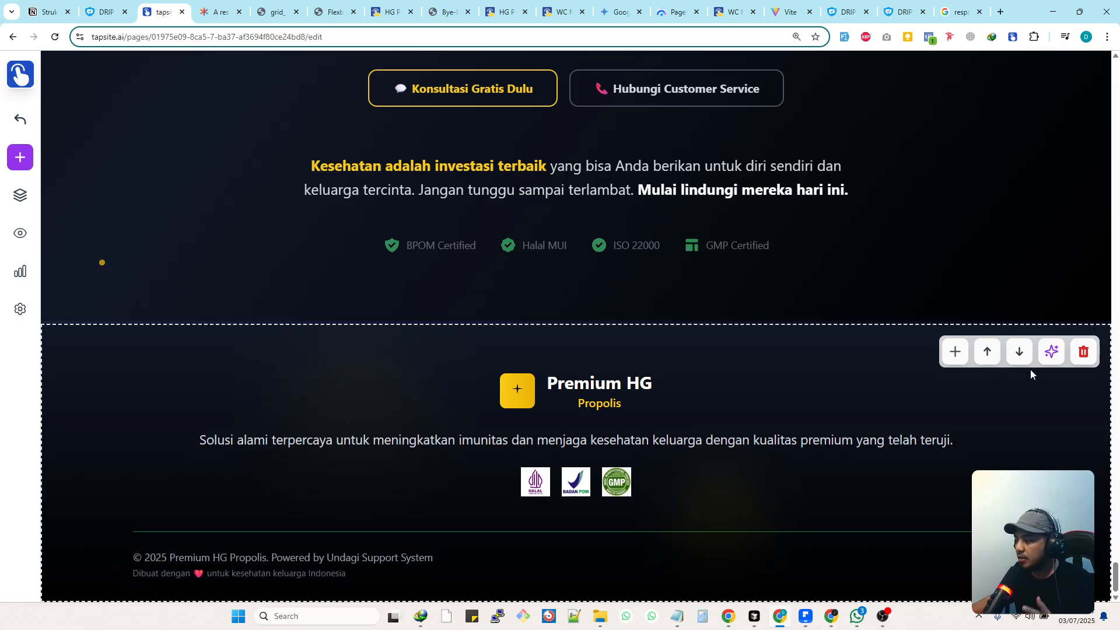
# Step: Look through the footer's HTML from the brand section down to the back-to-top script
pyautogui.click(1051, 351)
pyautogui.scroll(-5, 775, 387)
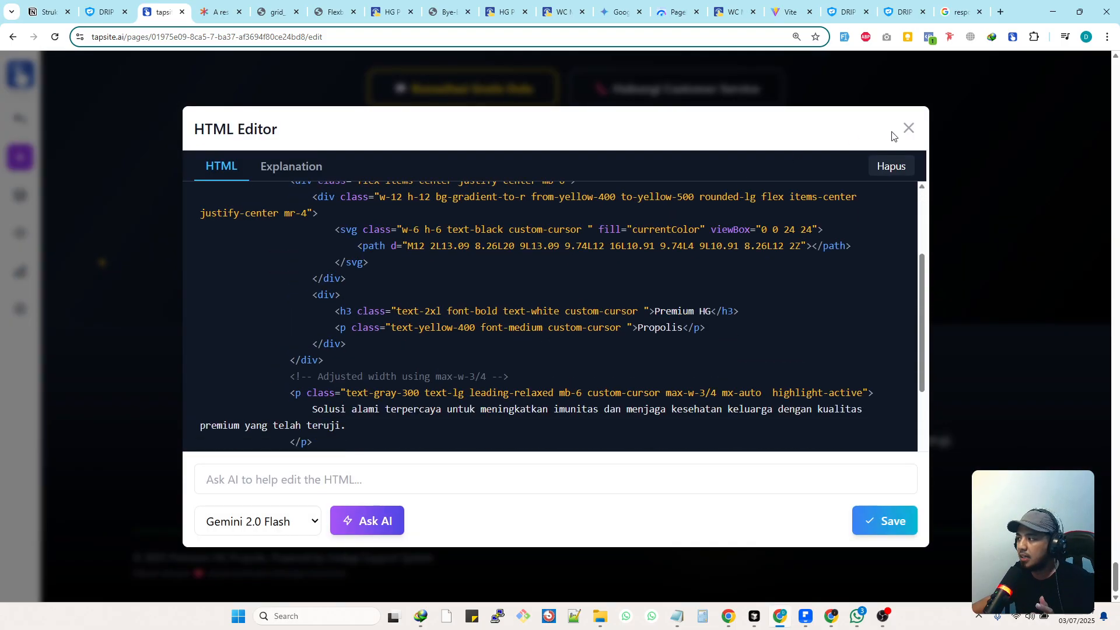
pyautogui.click(908, 128)
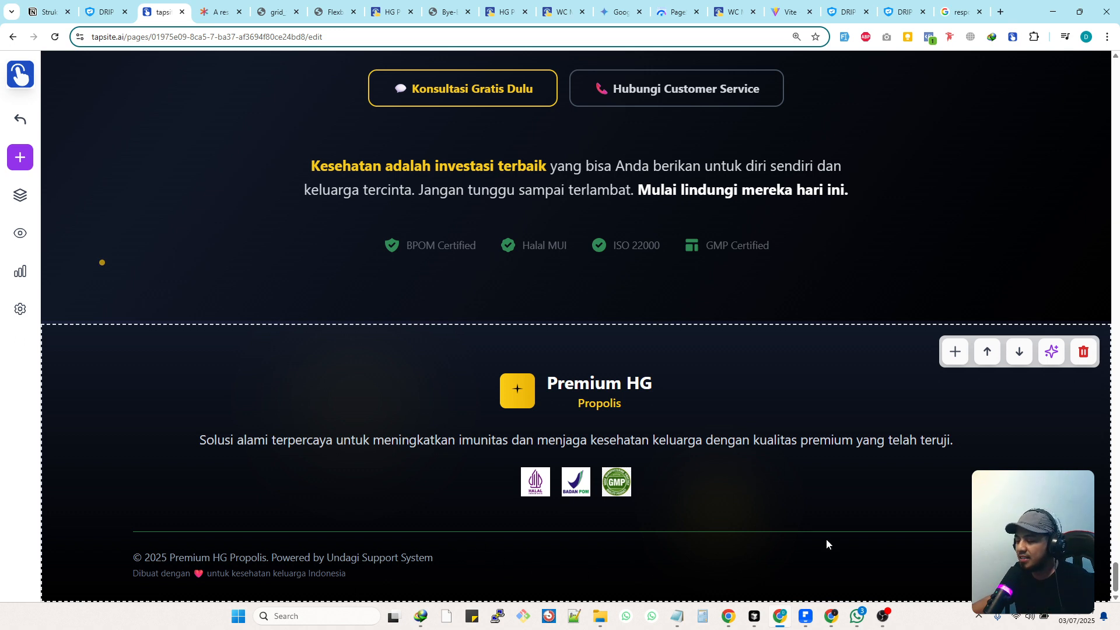
pyautogui.click(1052, 351)
pyautogui.scroll(-5, 540, 330)
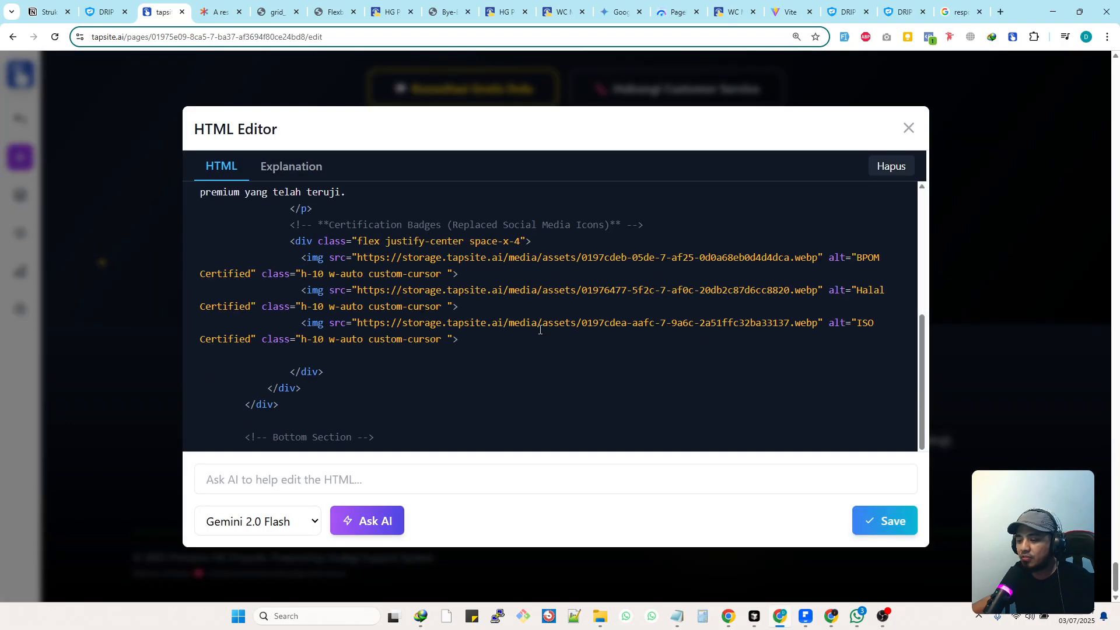
pyautogui.scroll(-10, 540, 330)
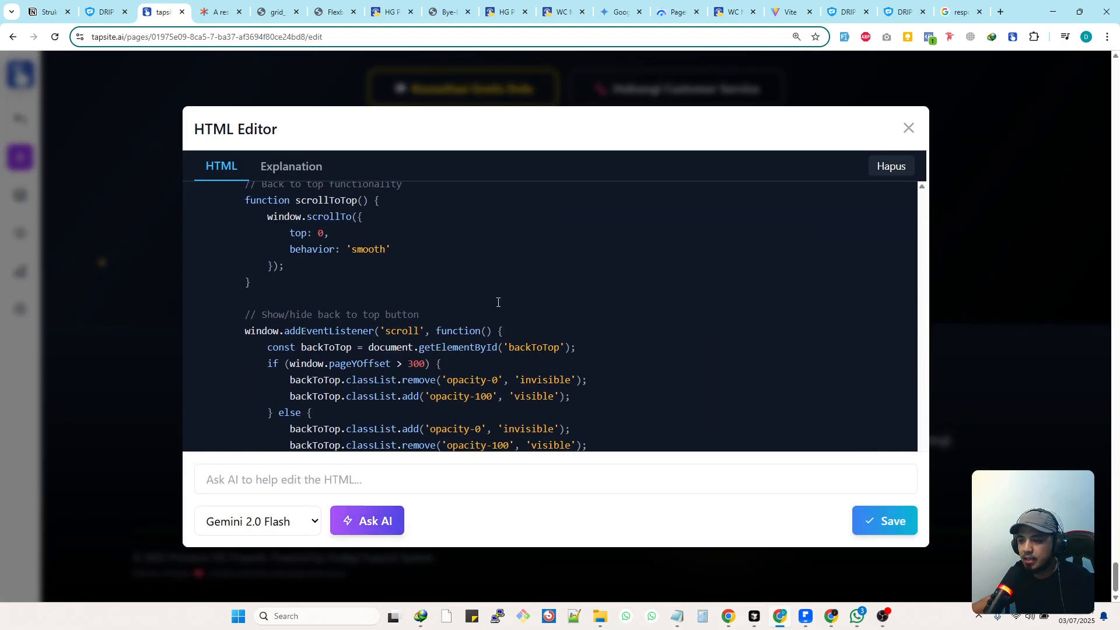
pyautogui.scroll(6, 498, 302)
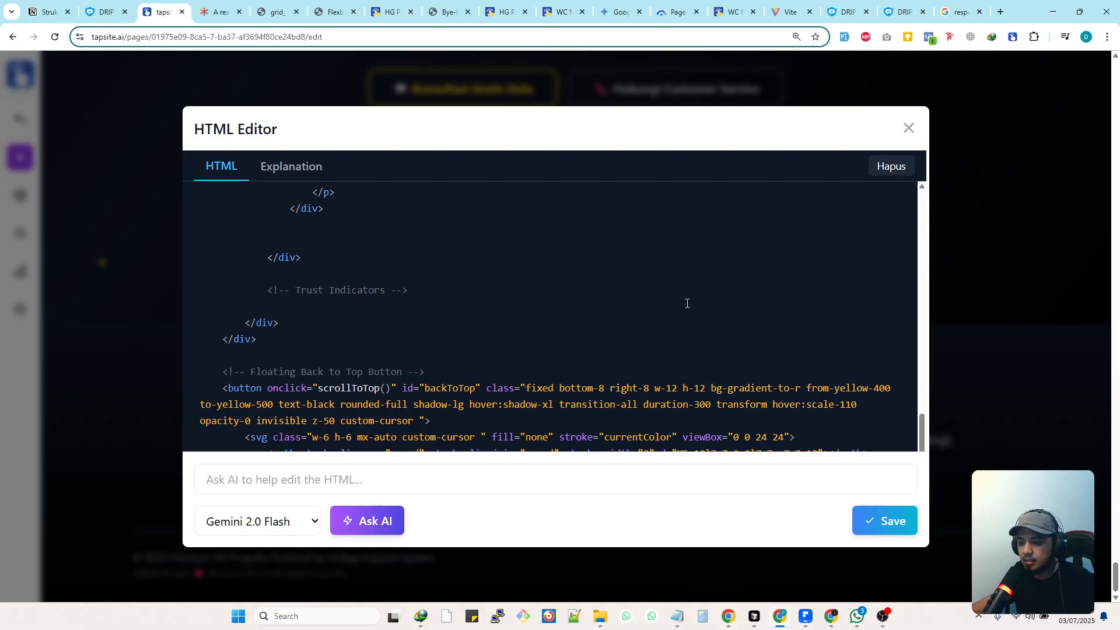
pyautogui.click(908, 128)
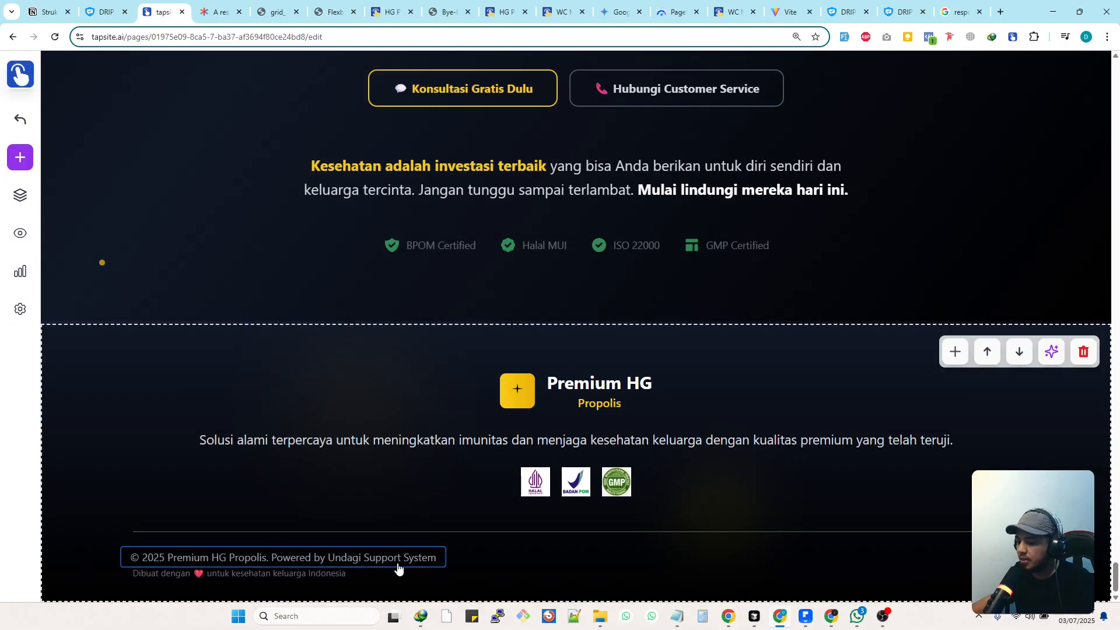
# Step: Examine the copyright text and the flex-col class of its container in the footer's Bottom Section code
pyautogui.click(1052, 352)
pyautogui.scroll(-15, 560, 225)
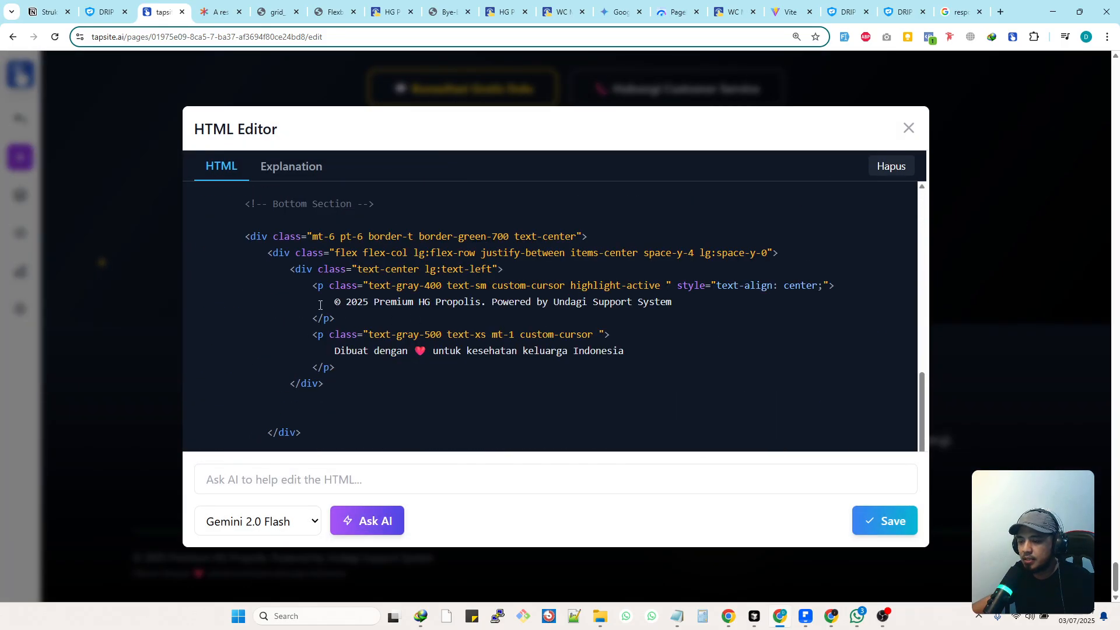
pyautogui.moveTo(319, 305); pyautogui.dragTo(672, 303)
pyautogui.click(593, 365)
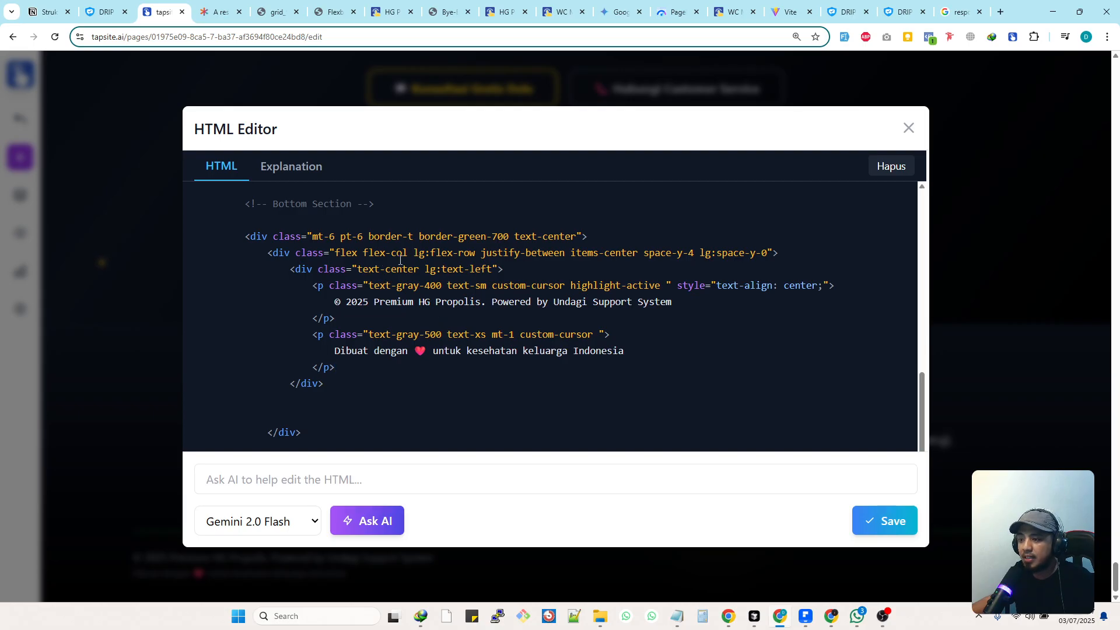
pyautogui.moveTo(390, 253); pyautogui.dragTo(407, 253)
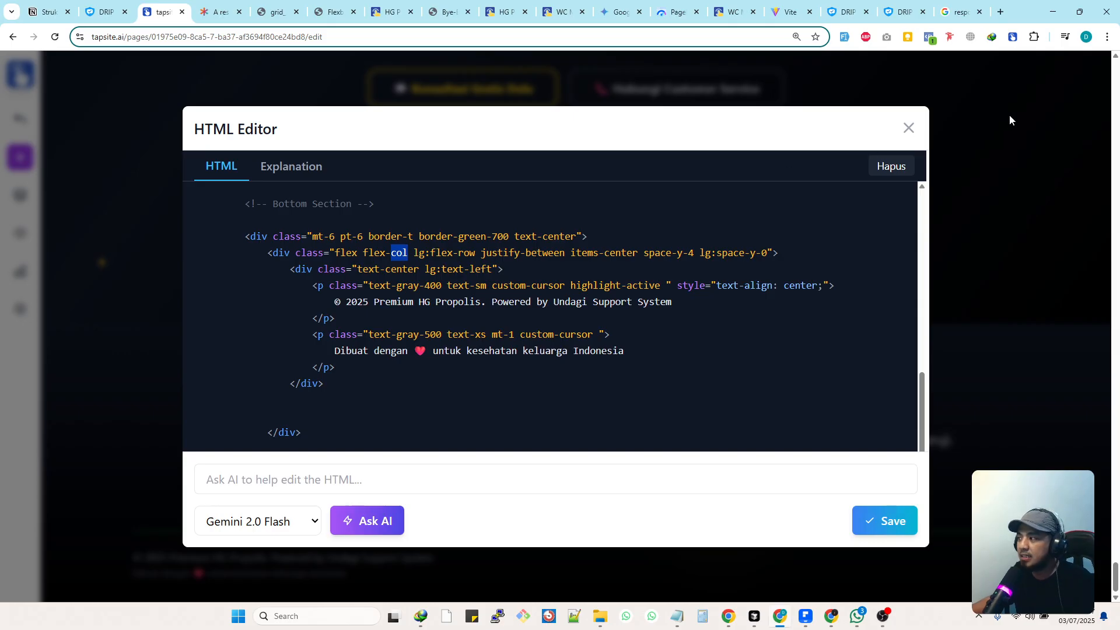
pyautogui.click(907, 128)
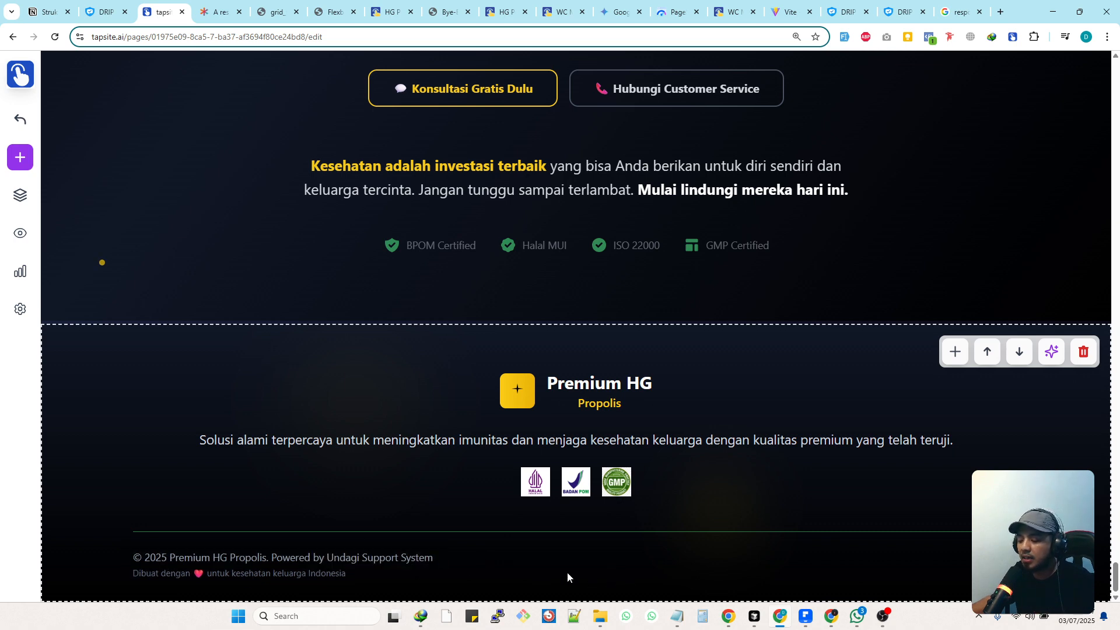
# Step: Remove the classes "flex flex-col" from the inner div of the footer's Bottom Section and save the HTML
pyautogui.click(1051, 359)
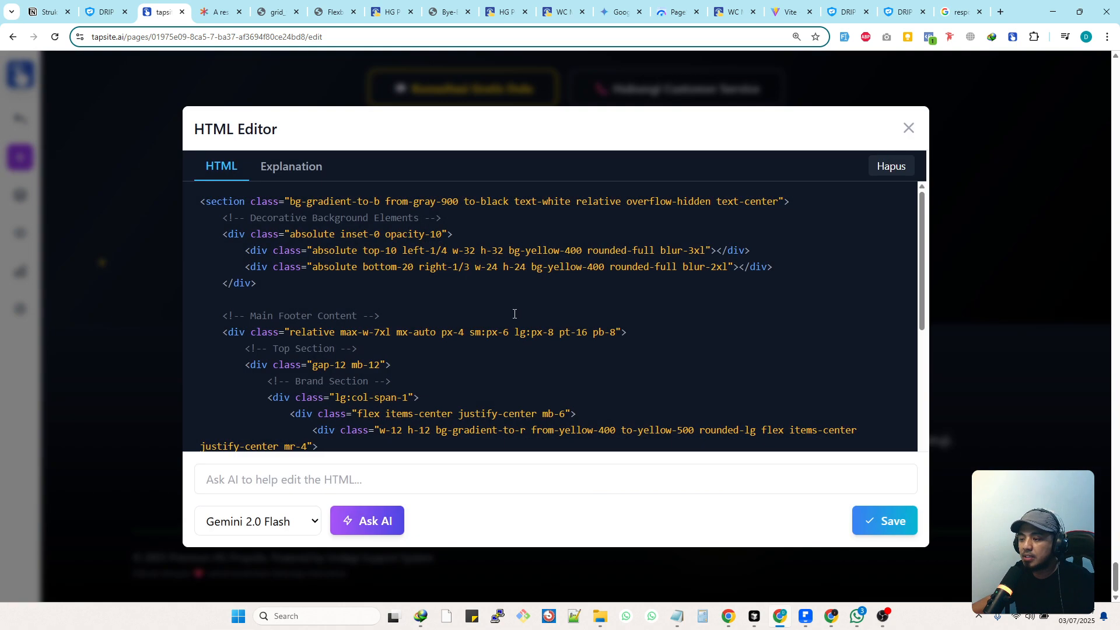
pyautogui.scroll(-5, 511, 312)
pyautogui.scroll(-10, 450, 313)
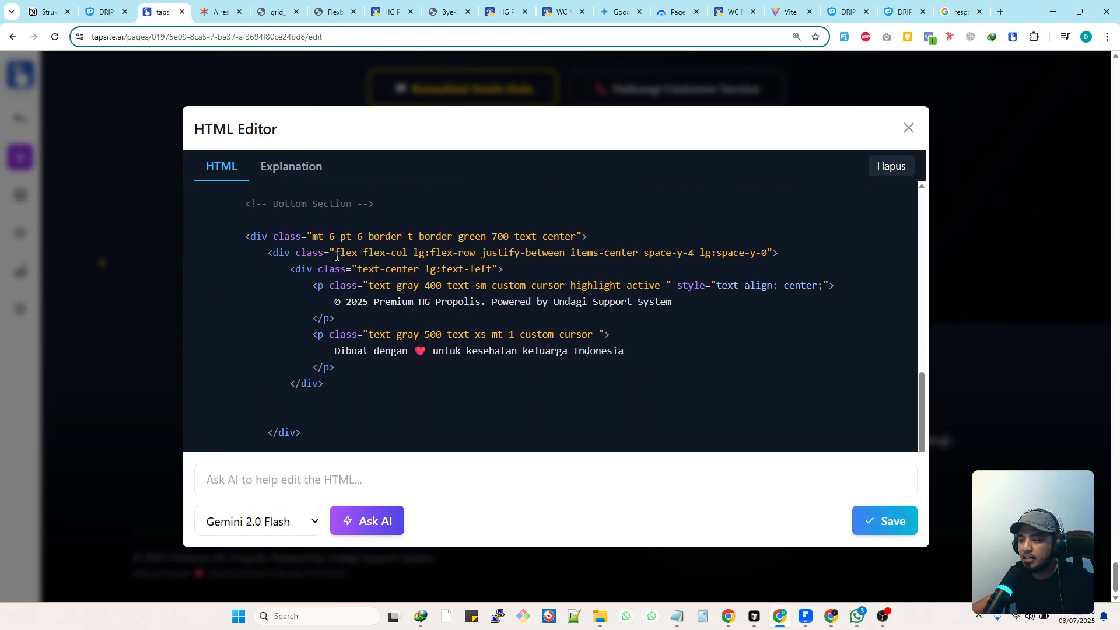
pyautogui.moveTo(336, 252); pyautogui.dragTo(413, 251)
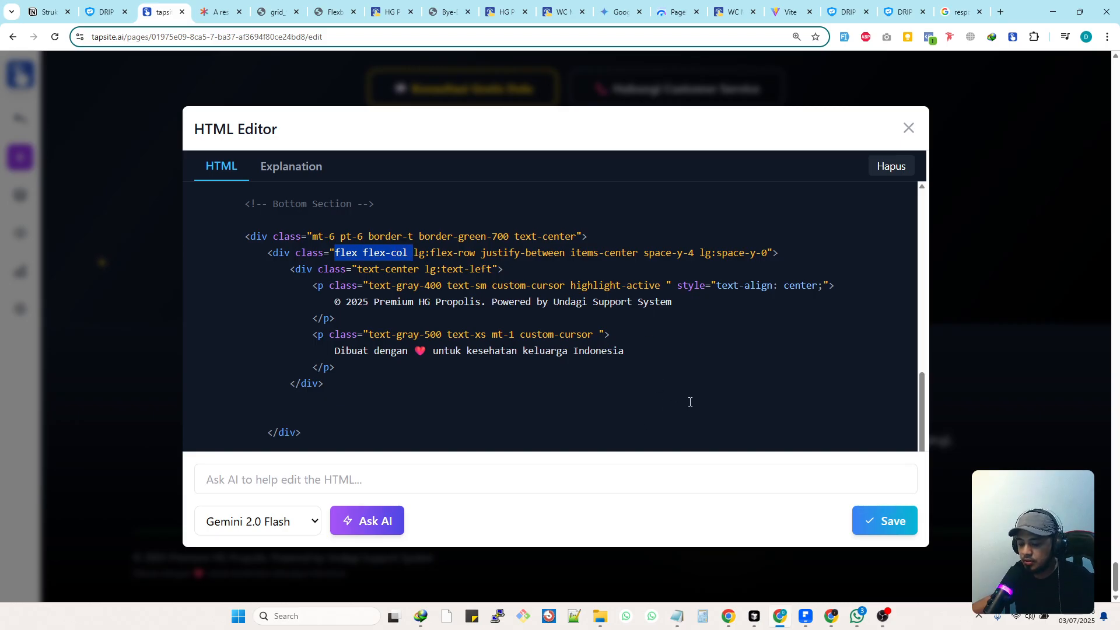
pyautogui.press('BackSpace')
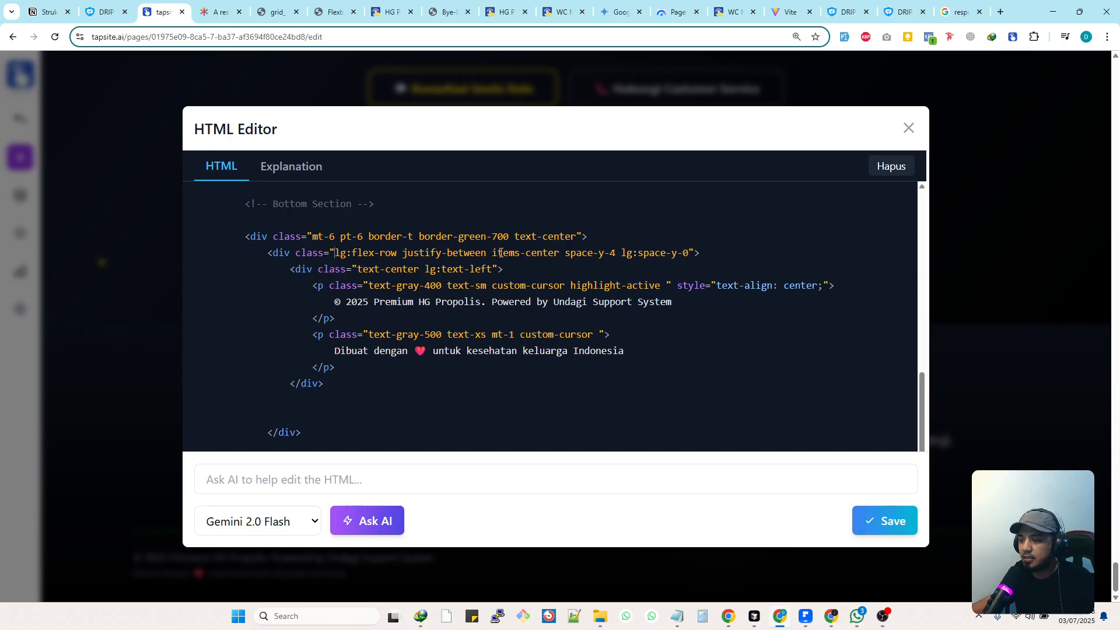
pyautogui.click(893, 515)
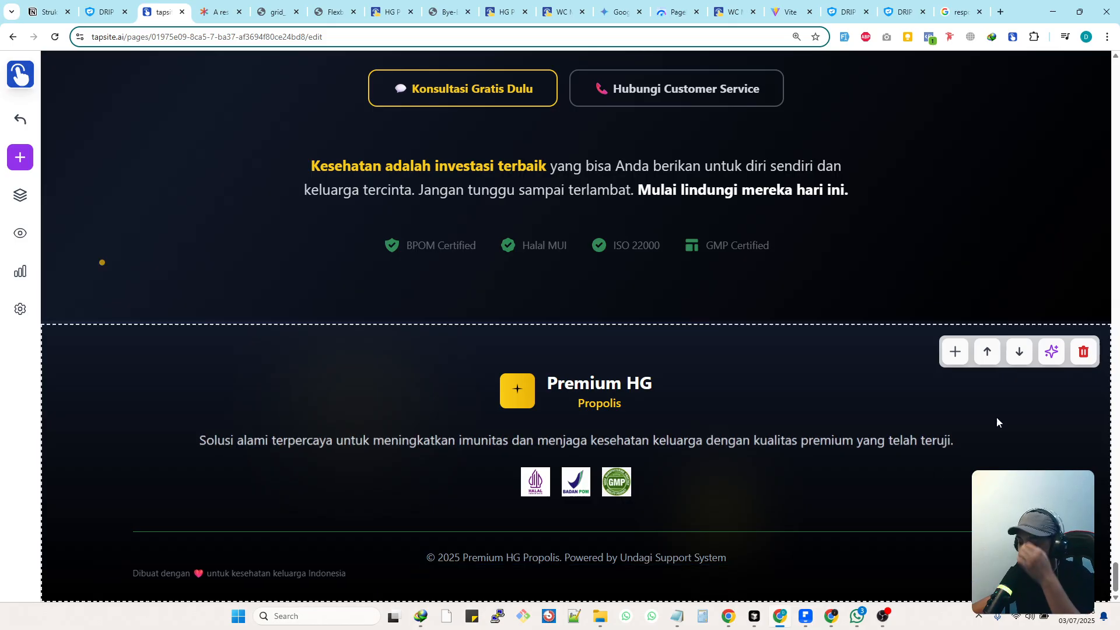
# Step: Inspect the lg:text-left class on the div around the Bottom Section's two text lines in the footer's HTML
pyautogui.click(1051, 353)
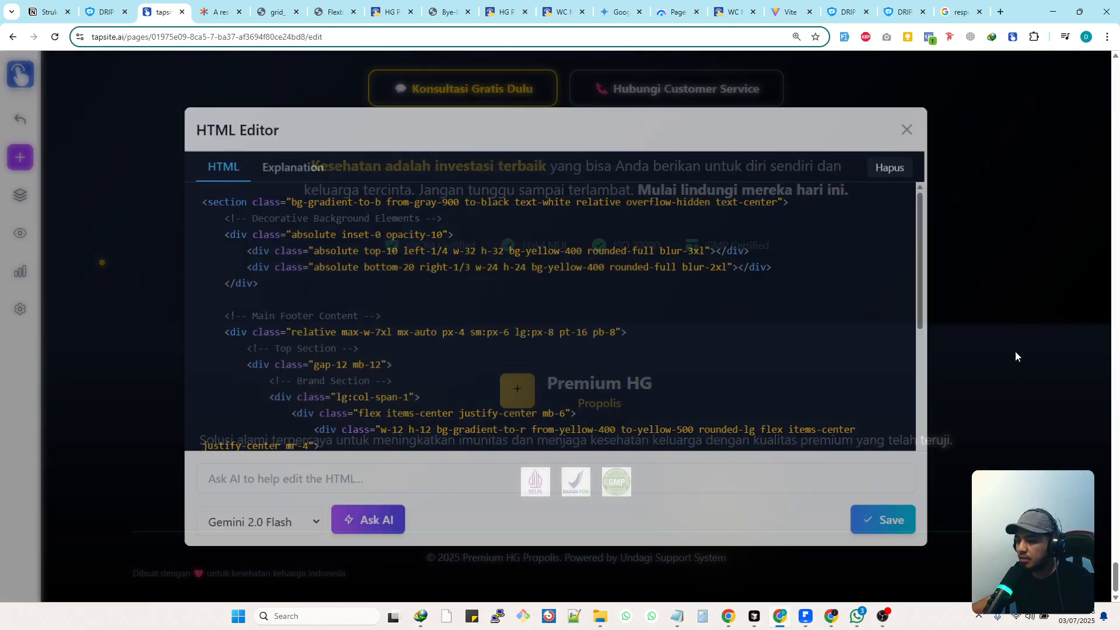
pyautogui.scroll(-8, 601, 379)
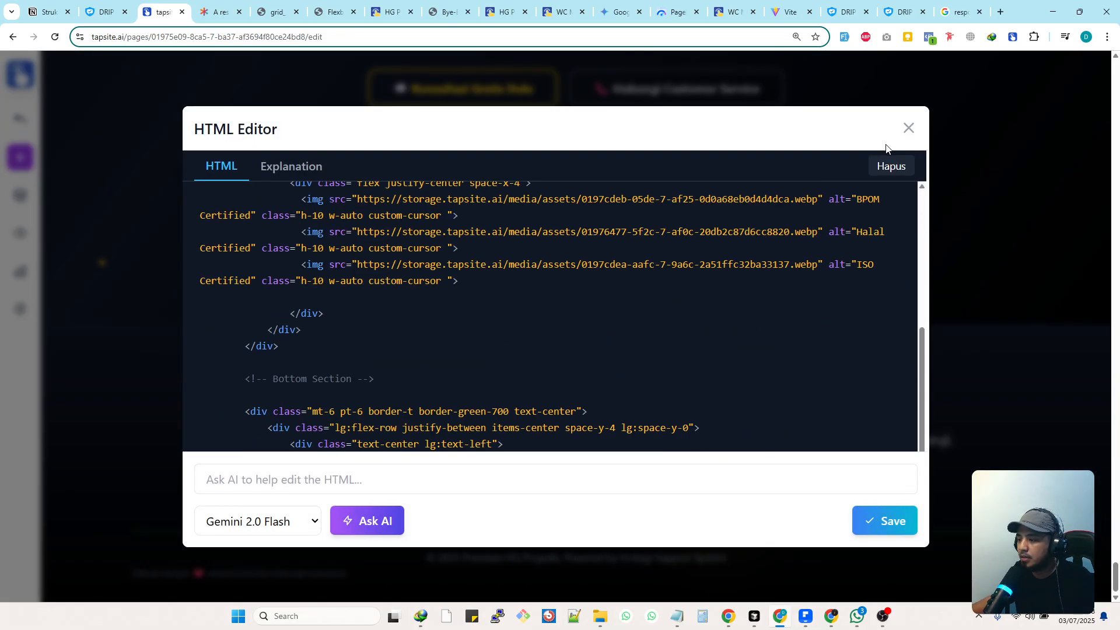
pyautogui.click(914, 139)
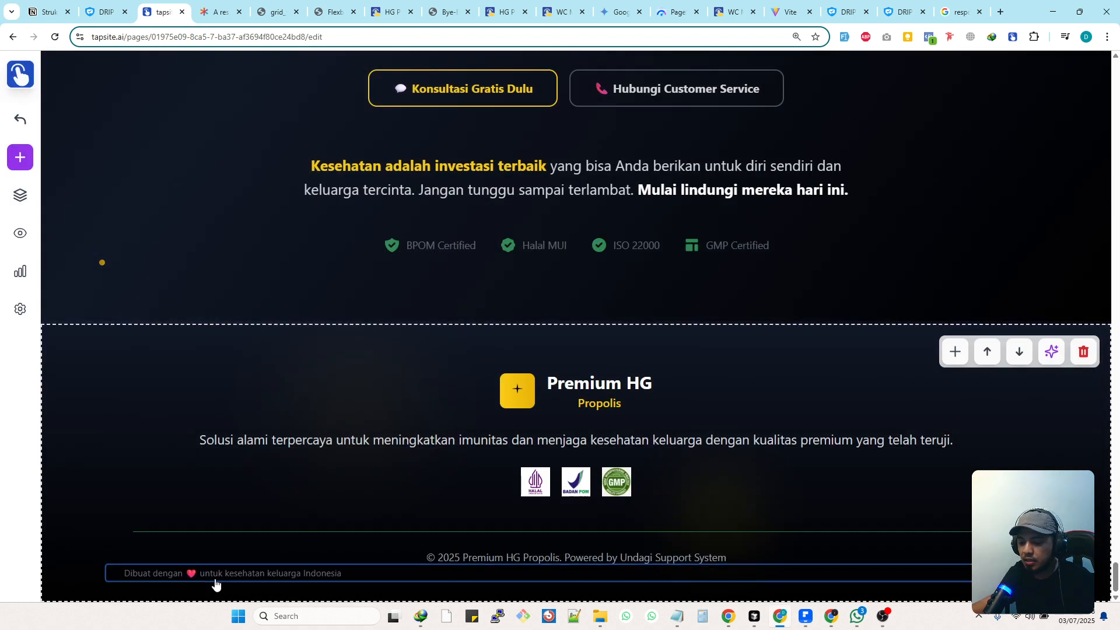
pyautogui.click(1052, 352)
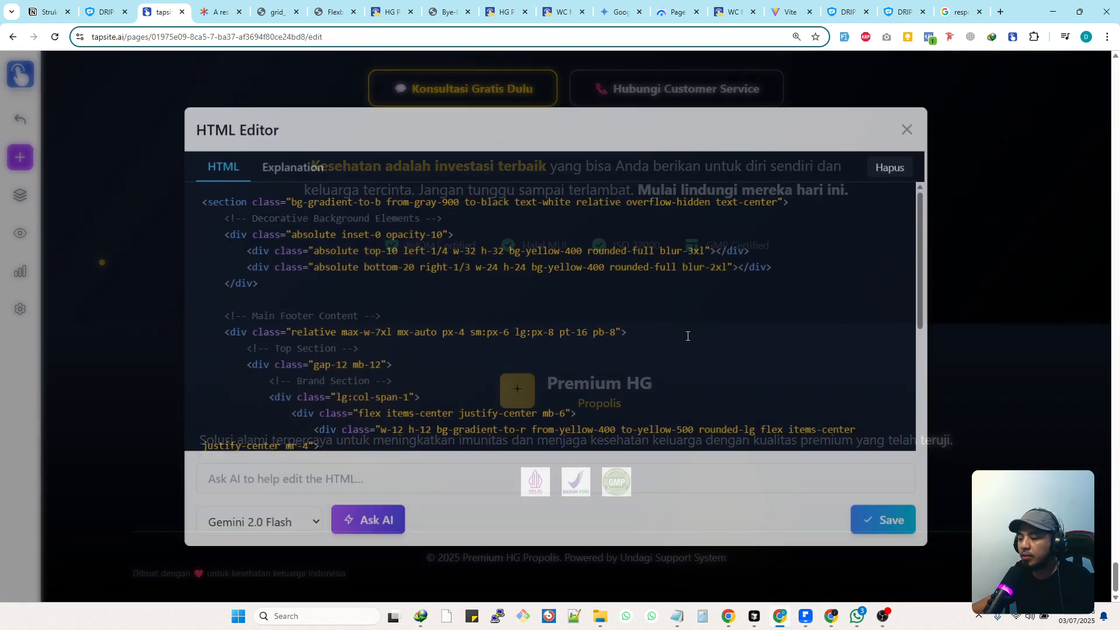
pyautogui.scroll(-10, 687, 333)
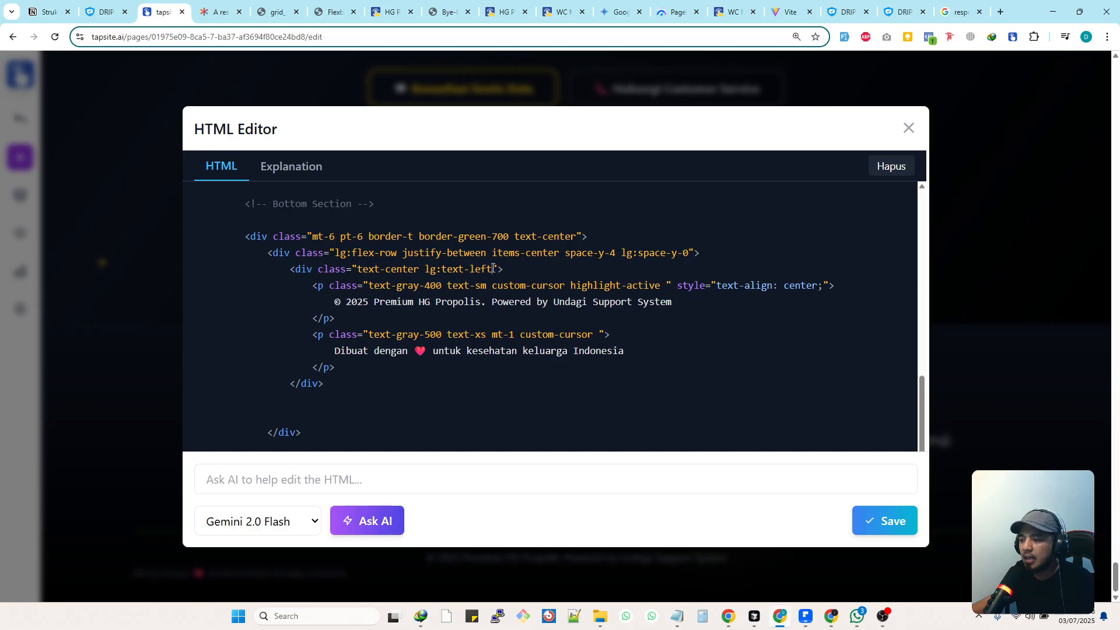
pyautogui.moveTo(493, 269); pyautogui.dragTo(426, 266)
pyautogui.click(464, 285)
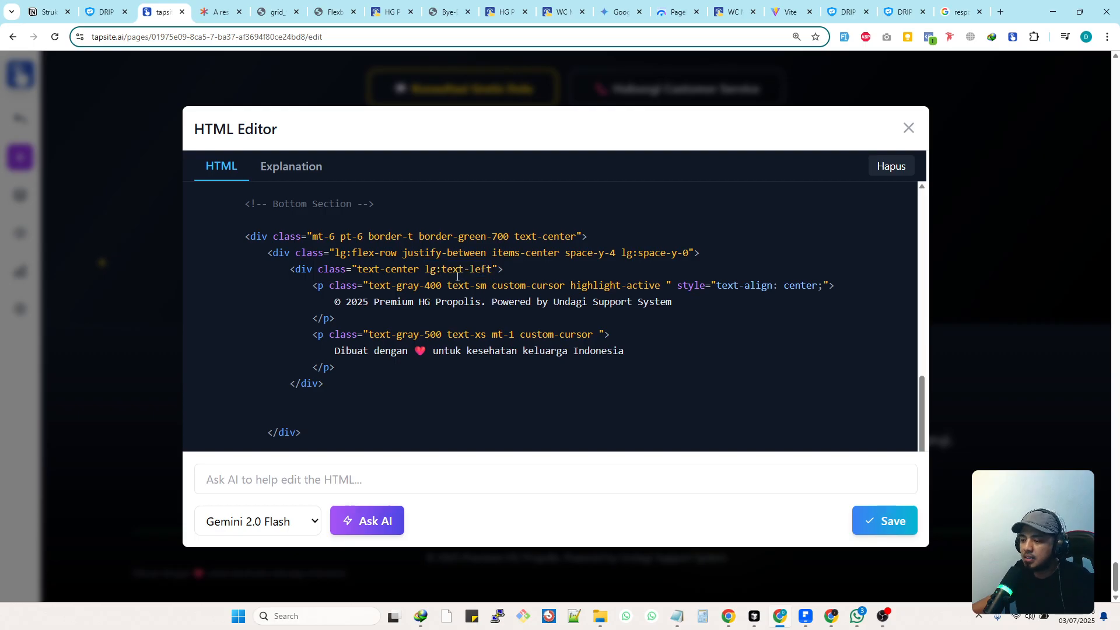
pyautogui.hotkey('ctrl', '+')
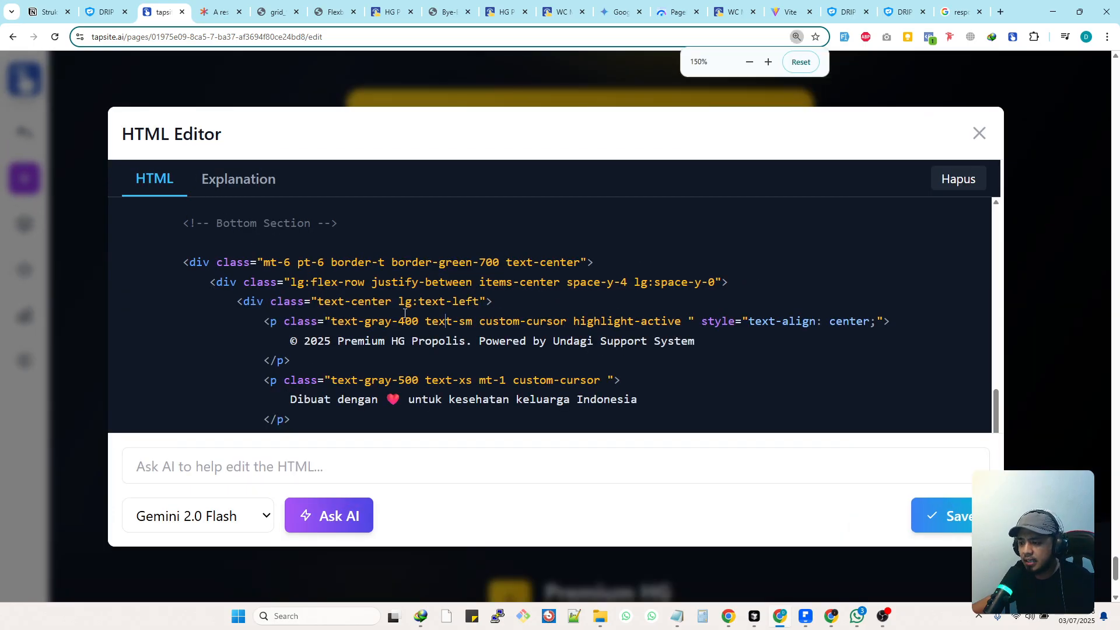
pyautogui.moveTo(398, 302); pyautogui.dragTo(409, 301)
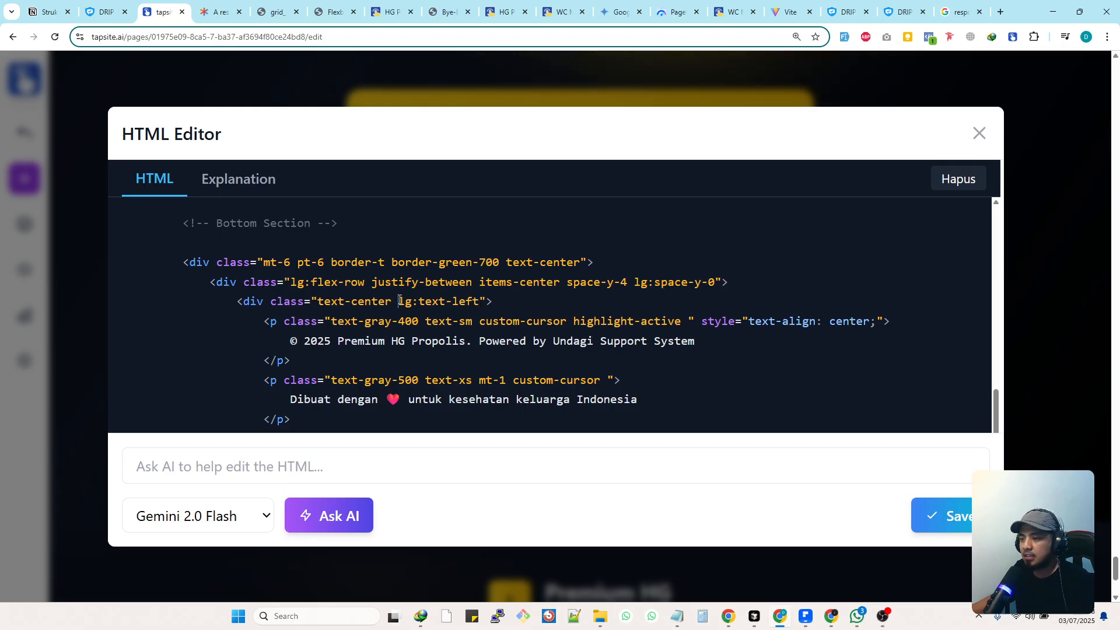
pyautogui.moveTo(401, 302); pyautogui.dragTo(476, 300)
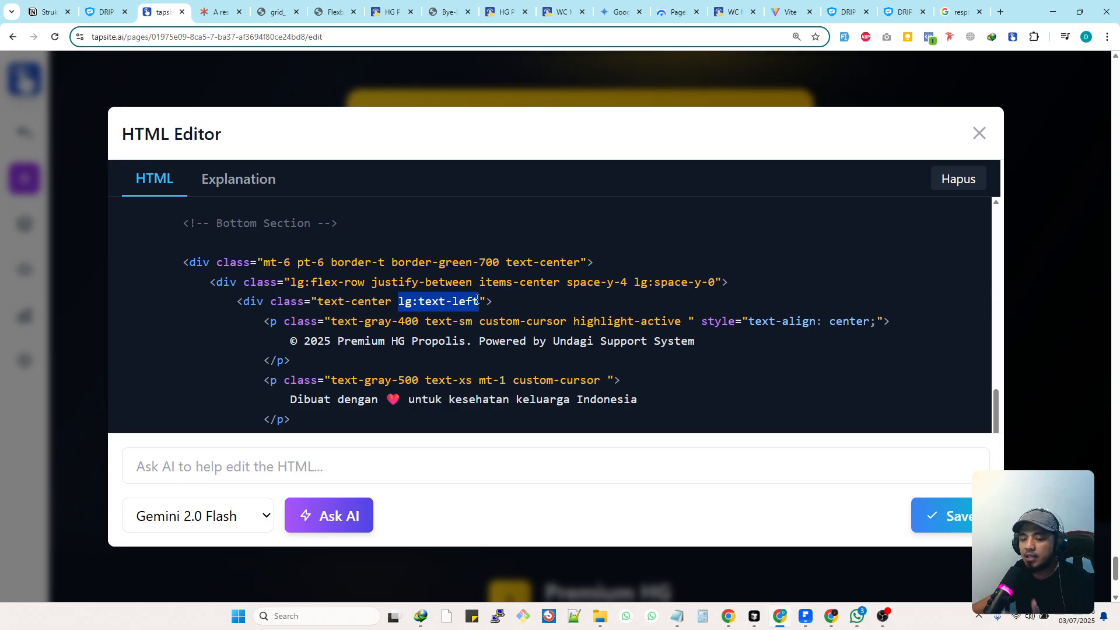
pyautogui.click(979, 135)
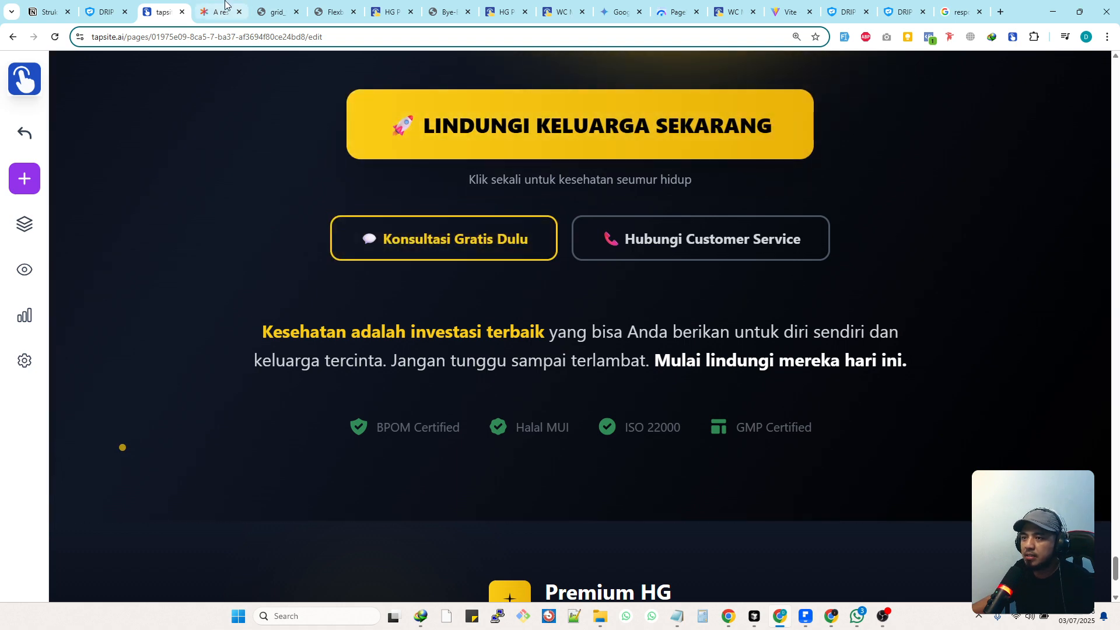
# Step: Switch to the flexboxgrid.com page and view its Fluid column examples
pyautogui.click(334, 11)
pyautogui.scroll(-10, 382, 140)
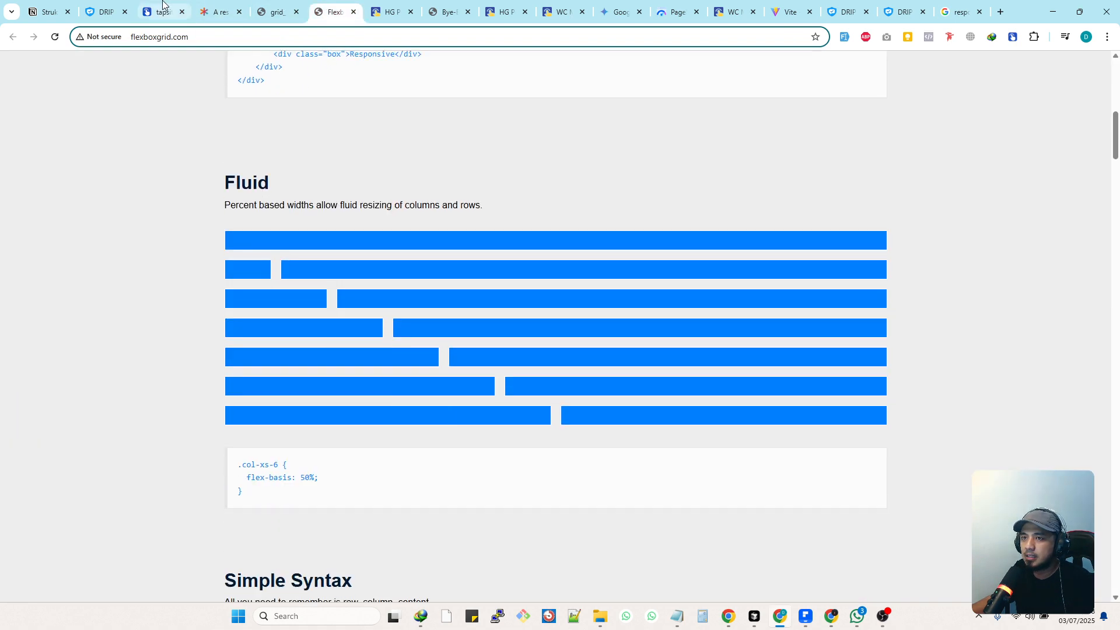
# Step: Switch to the page editor, open the landing page preview and examine the alignment of the footer's "Dibuat dengan" line
pyautogui.click(164, 8)
pyautogui.click(25, 270)
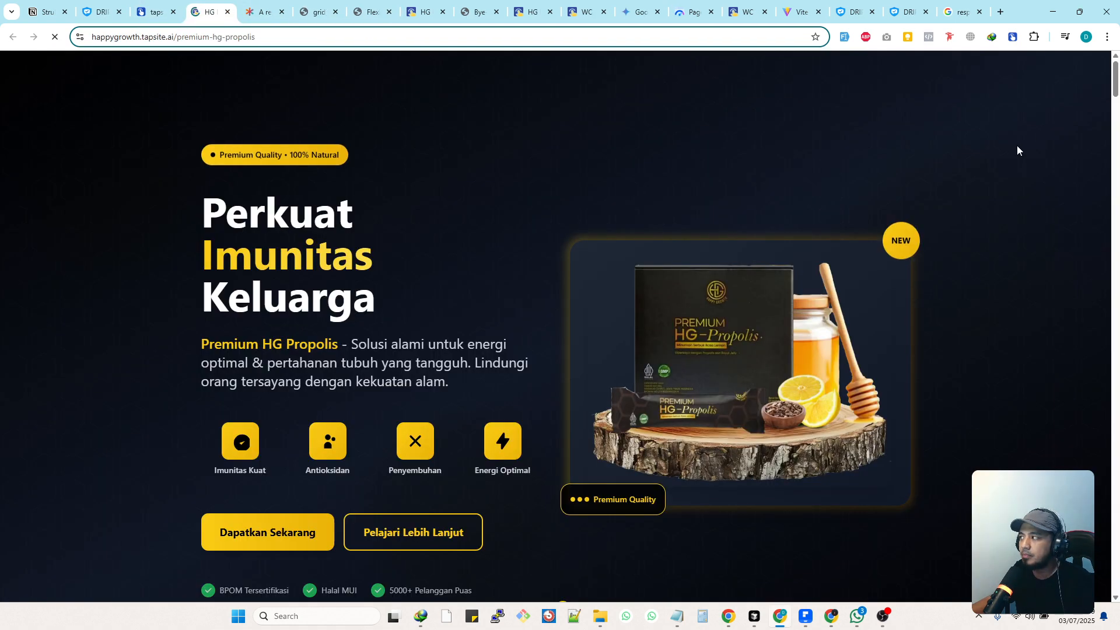
pyautogui.moveTo(1115, 78); pyautogui.dragTo(1119, 581)
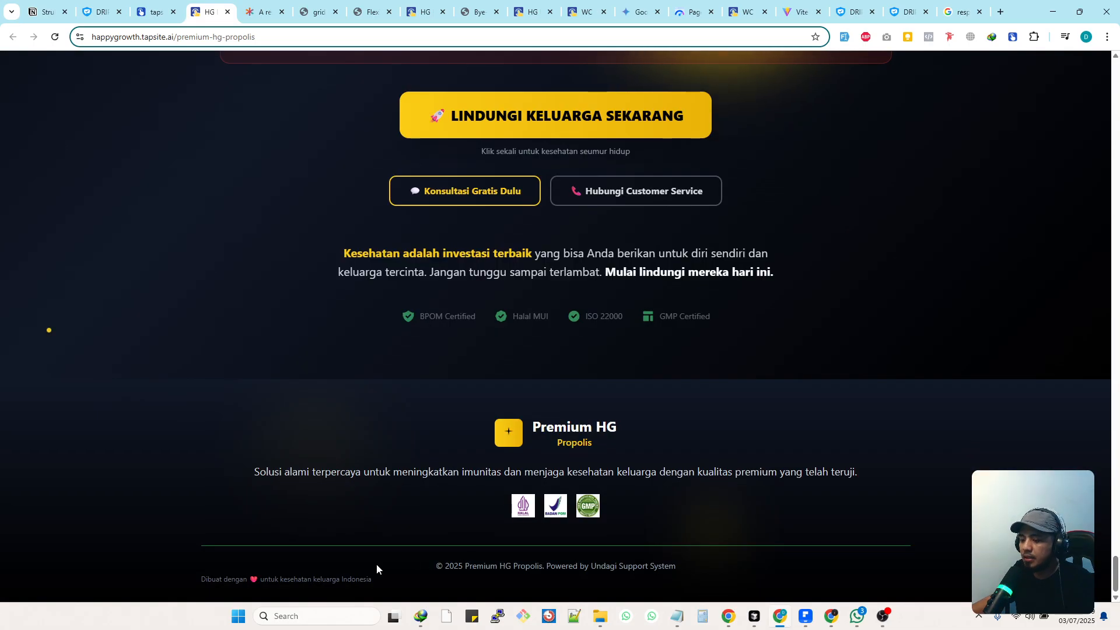
pyautogui.hotkey('ctrl', '+')
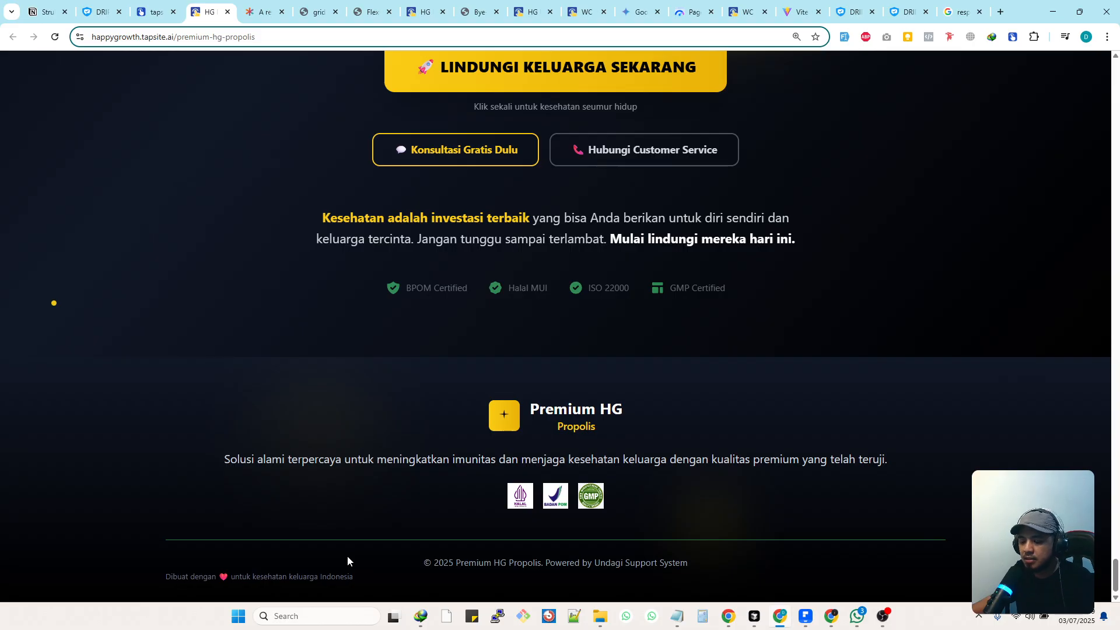
pyautogui.hotkey('ctrl', '+')
pyautogui.hotkey('ctrl', '+')
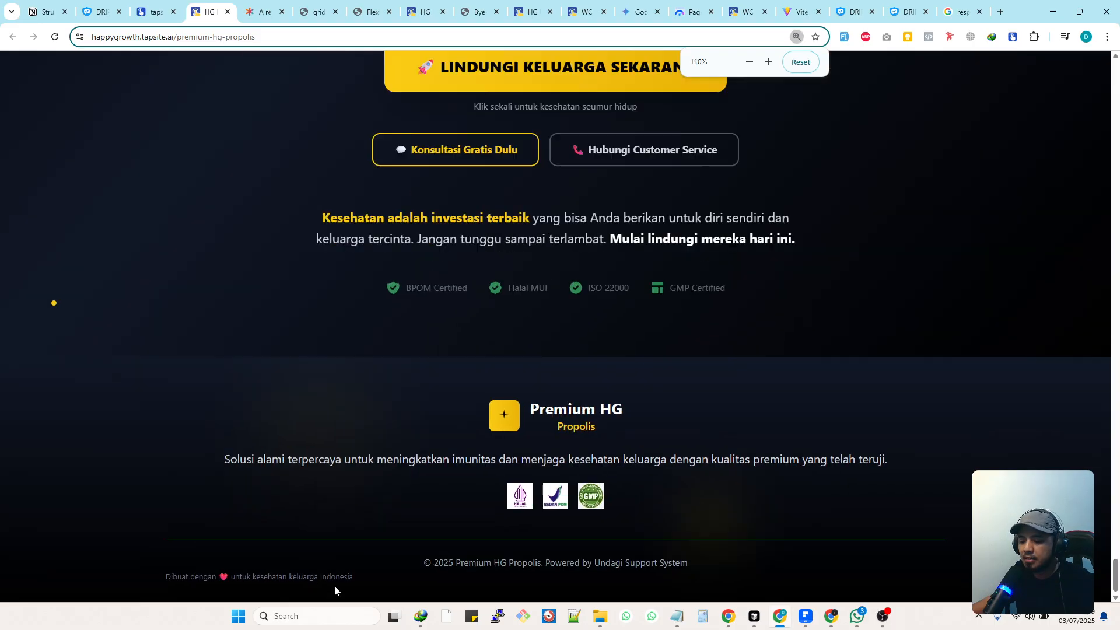
pyautogui.hotkey('ctrl', '-')
pyautogui.hotkey('ctrl', '-')
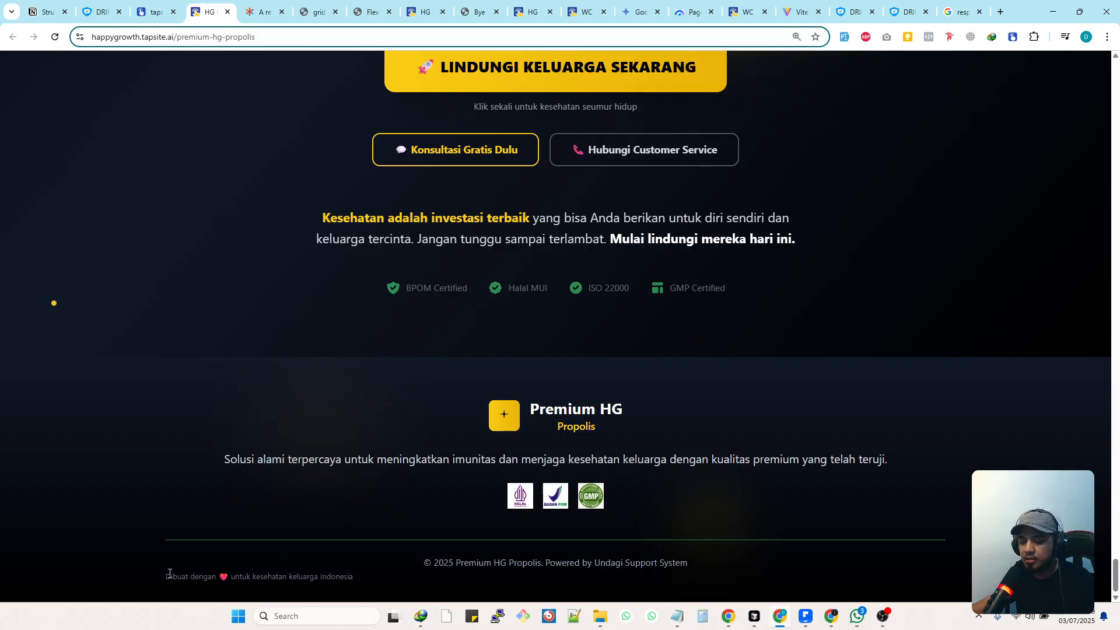
pyautogui.moveTo(169, 575); pyautogui.dragTo(377, 584)
# Step: Narrow the preview with the browser's developer tools, inspect the footer's bottom text lines at small widths, and close the tools
pyautogui.rightClick(921, 271)
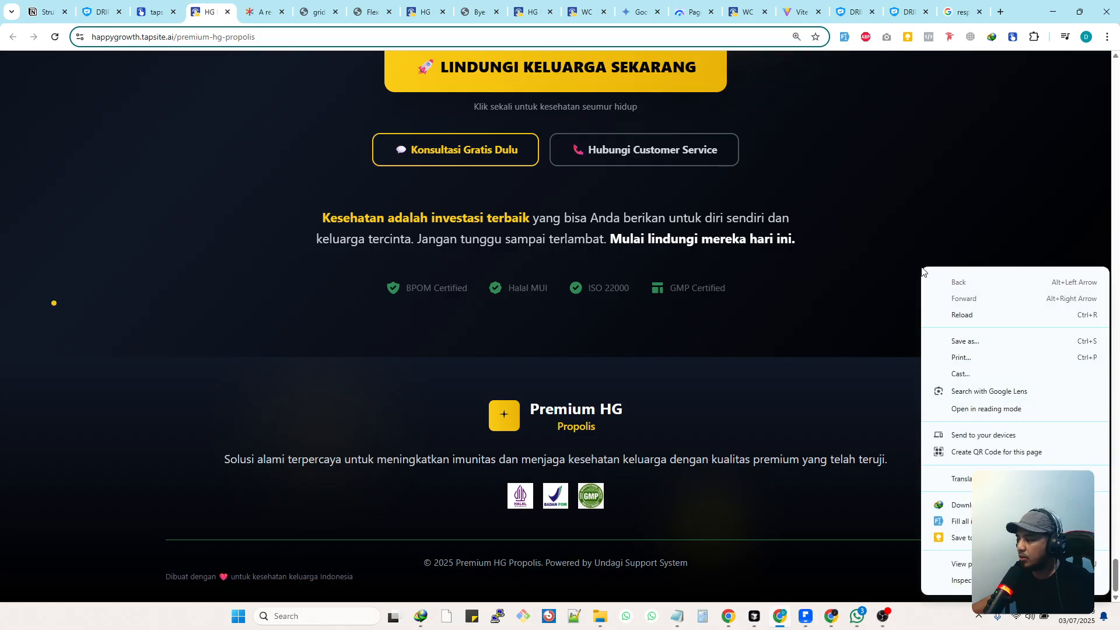
pyautogui.click(969, 581)
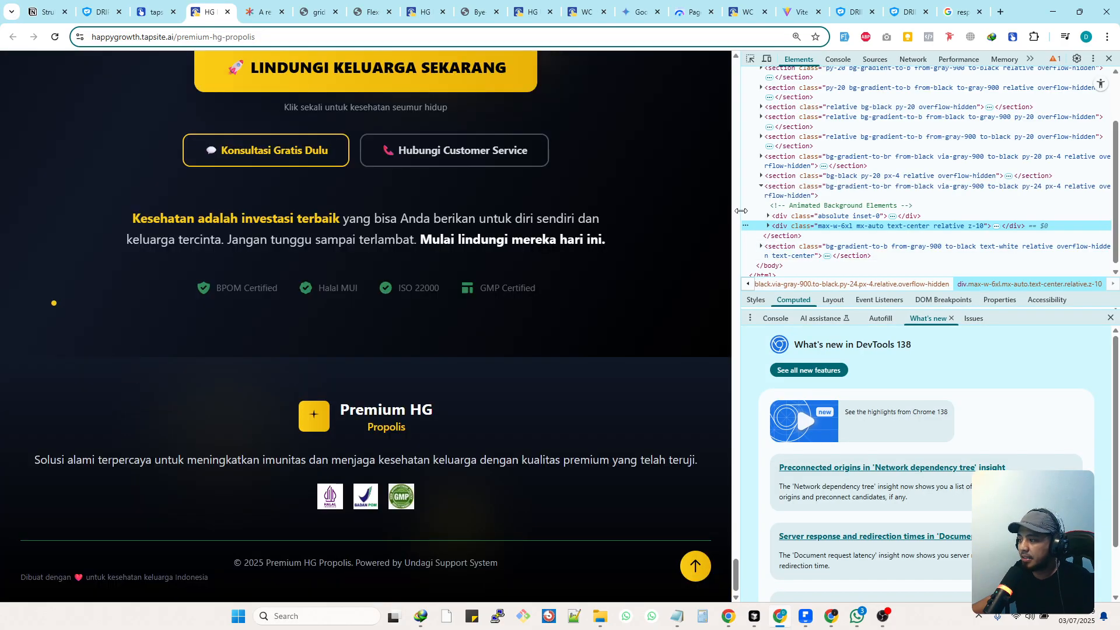
pyautogui.moveTo(742, 211); pyautogui.dragTo(328, 214)
pyautogui.scroll(-1, 211, 254)
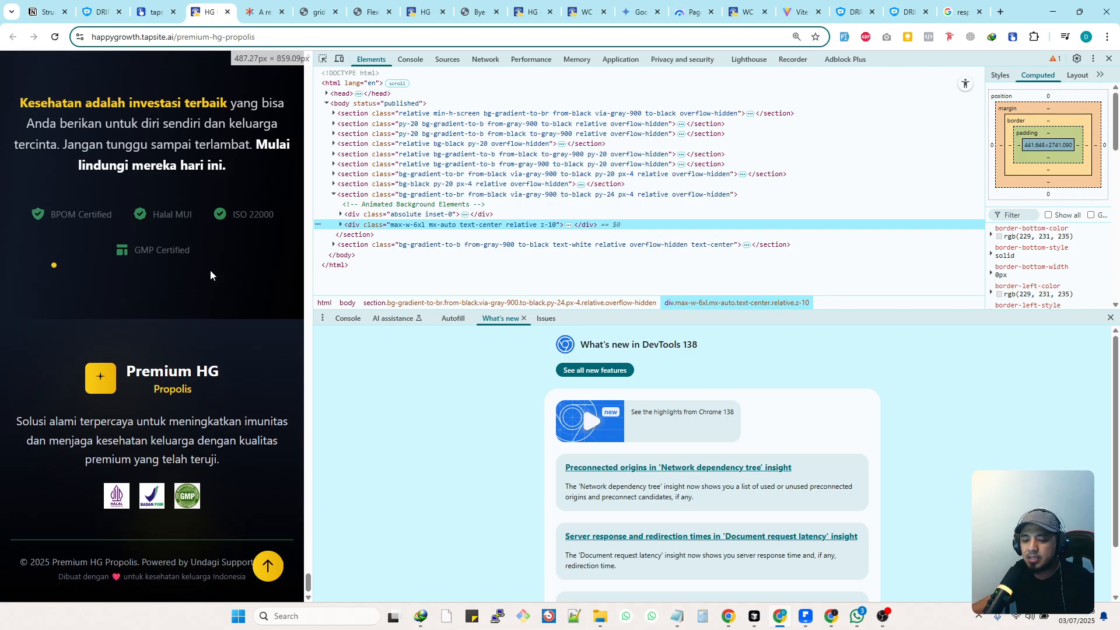
pyautogui.moveTo(226, 578); pyautogui.dragTo(66, 573)
pyautogui.scroll(15, 89, 594)
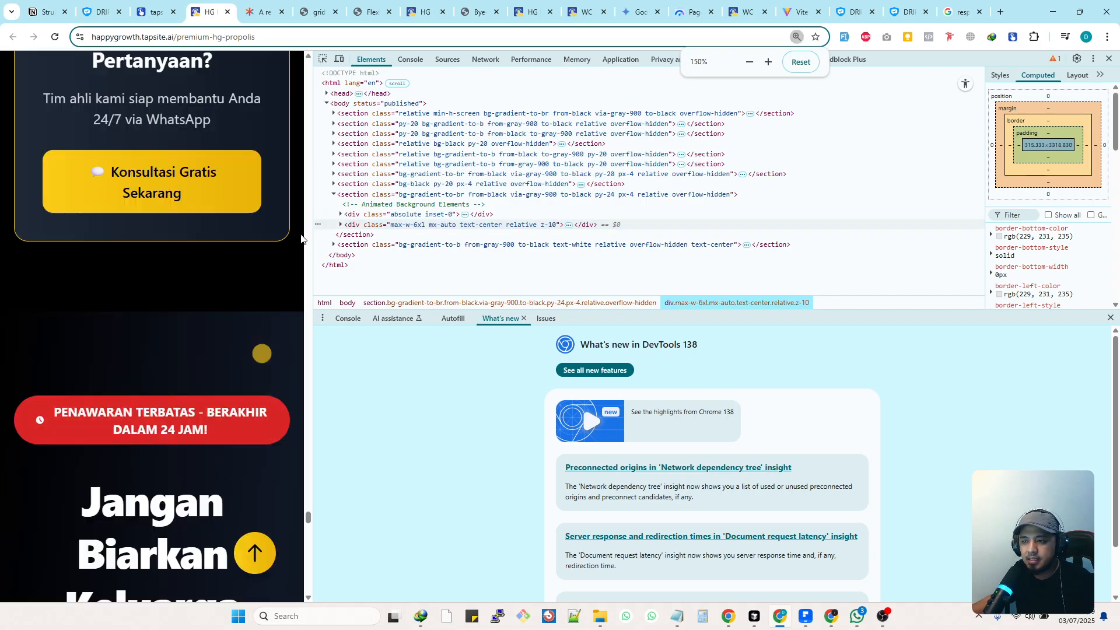
pyautogui.moveTo(314, 234); pyautogui.dragTo(442, 234)
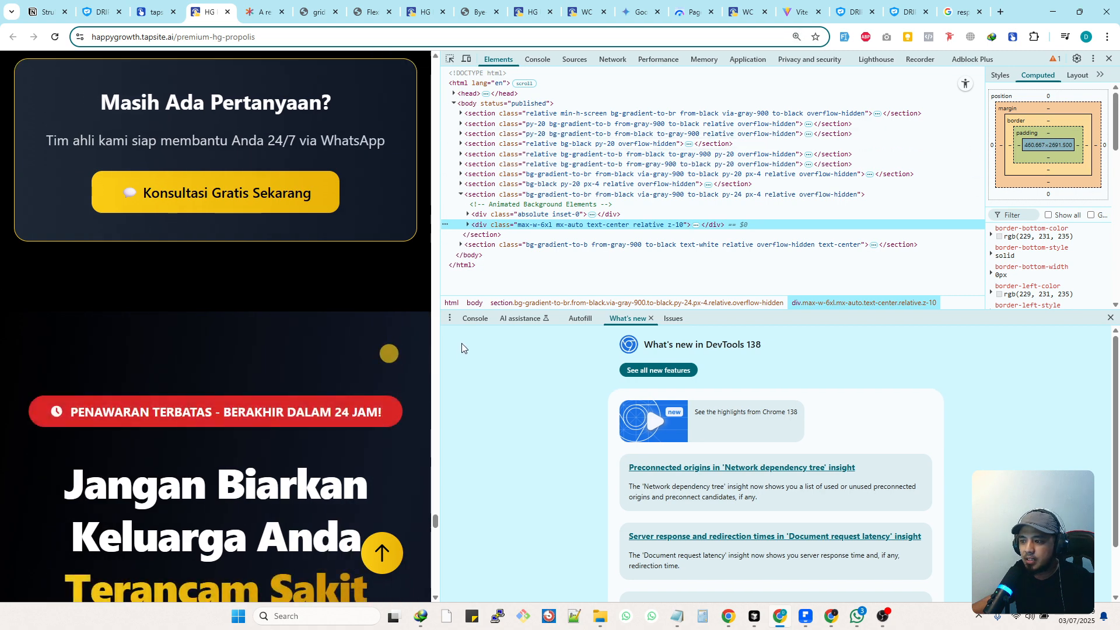
pyautogui.moveTo(436, 521); pyautogui.dragTo(435, 583)
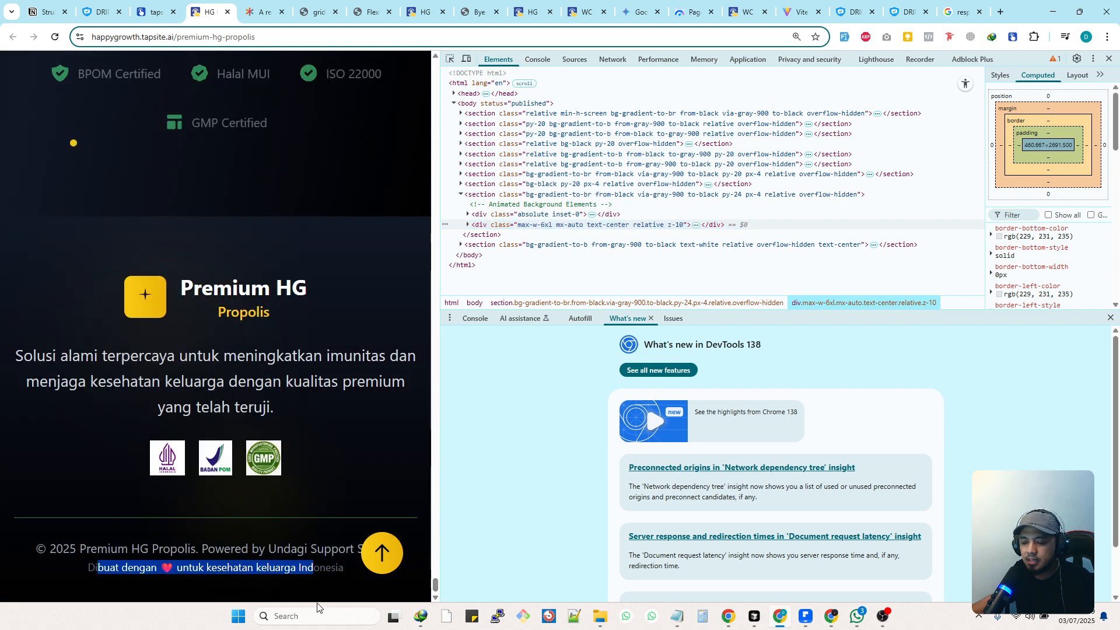
pyautogui.moveTo(345, 580); pyautogui.dragTo(88, 574)
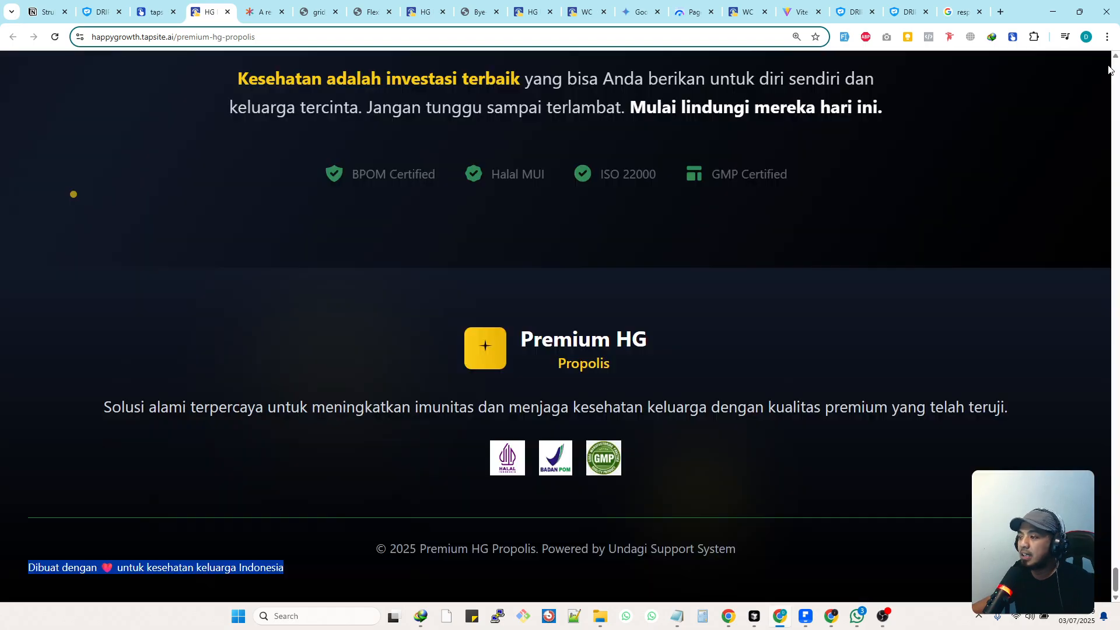
pyautogui.click(1109, 59)
pyautogui.click(303, 551)
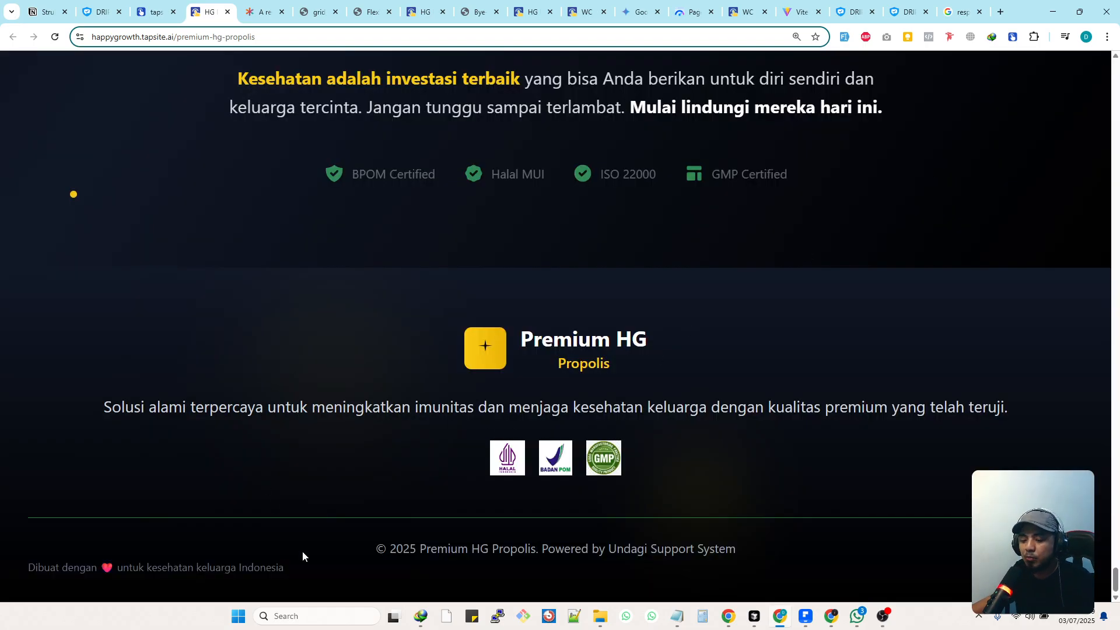
pyautogui.hotkey('ctrl', '-')
# Step: Return to the page editor and view the HTML of the footer's "Dibuat dengan" paragraph, closing it without edits
pyautogui.click(154, 12)
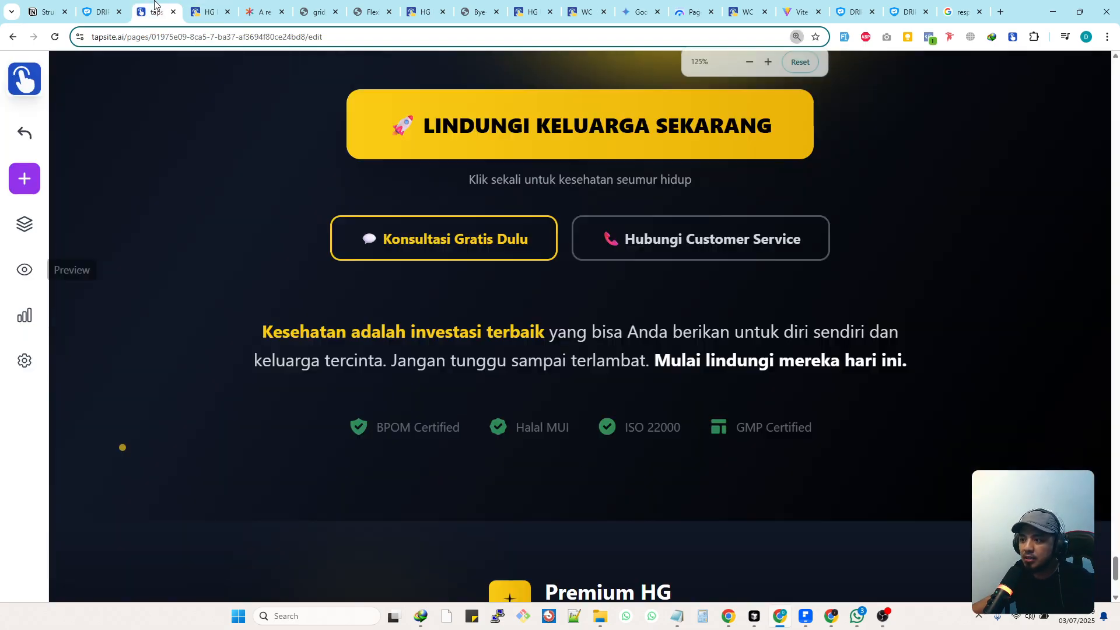
pyautogui.scroll(-4, 545, 454)
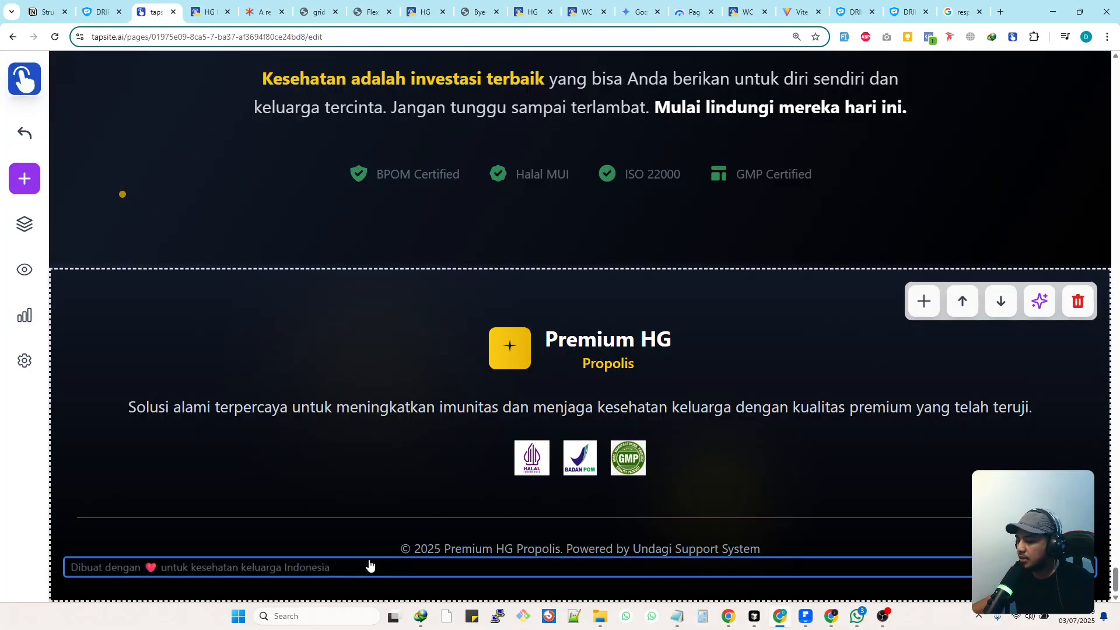
pyautogui.click(349, 569)
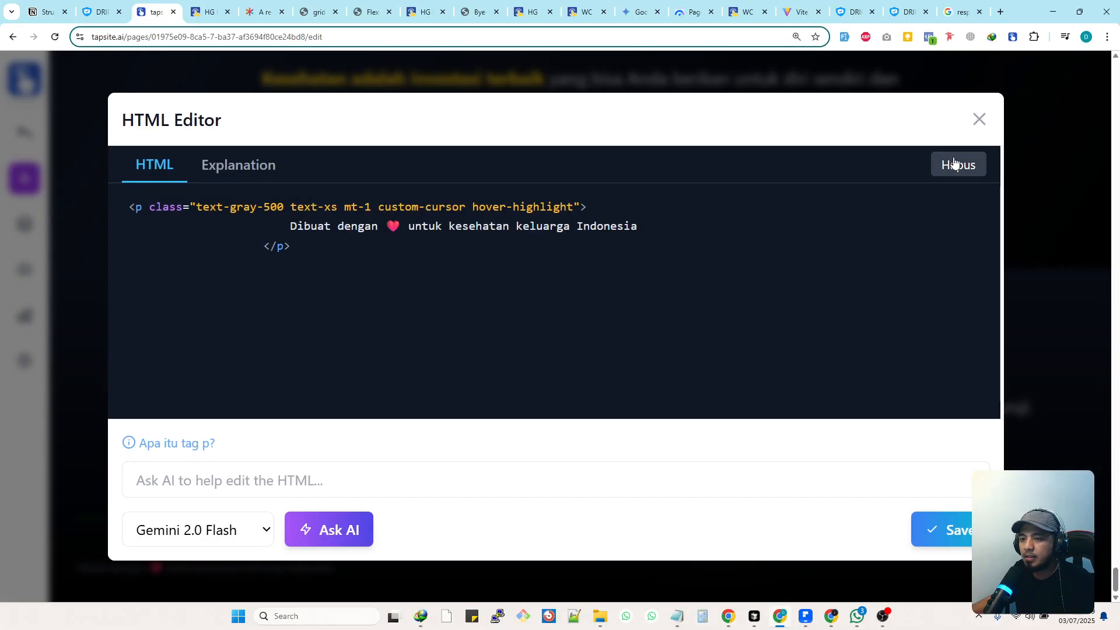
pyautogui.click(979, 119)
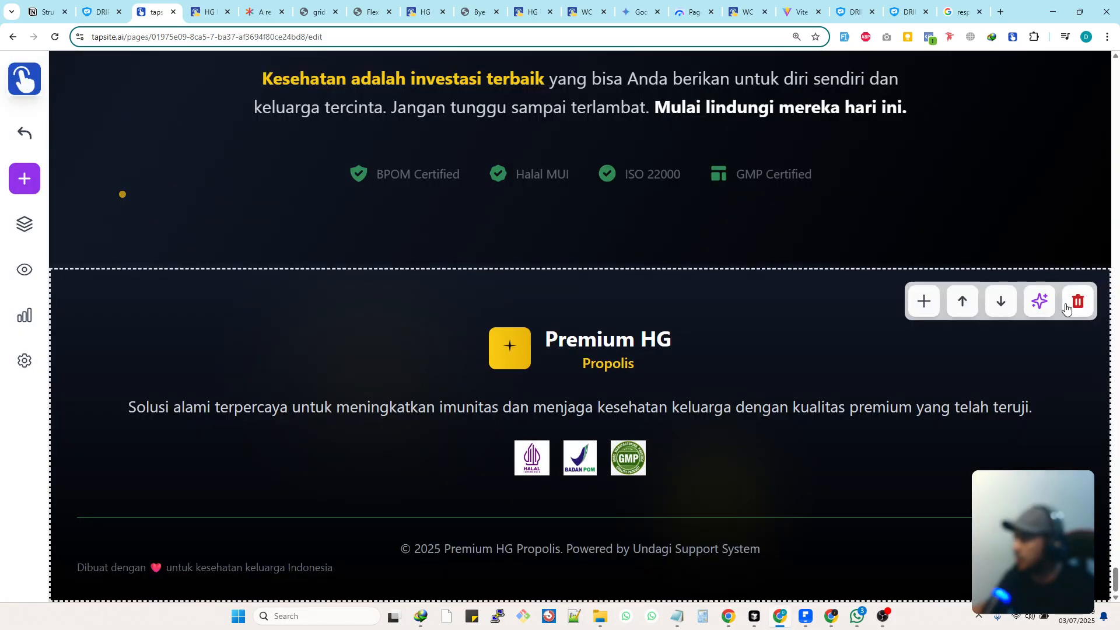
# Step: Remove the lg:text-left class from the div around the footer's two bottom text lines and save the section's HTML
pyautogui.click(1040, 301)
pyautogui.scroll(-4, 474, 333)
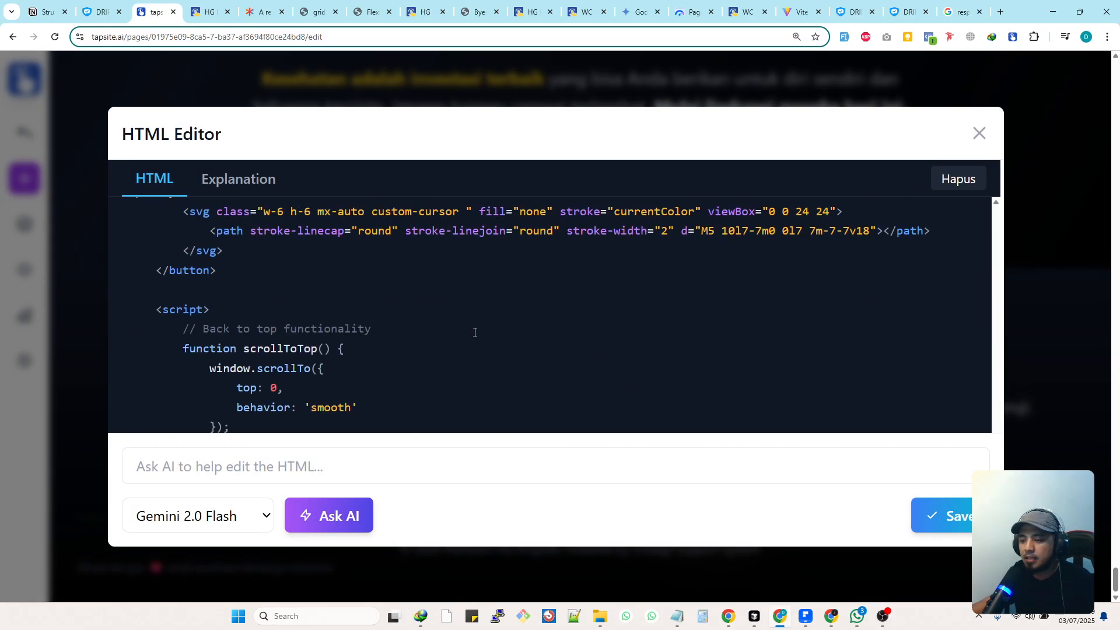
pyautogui.scroll(6, 472, 327)
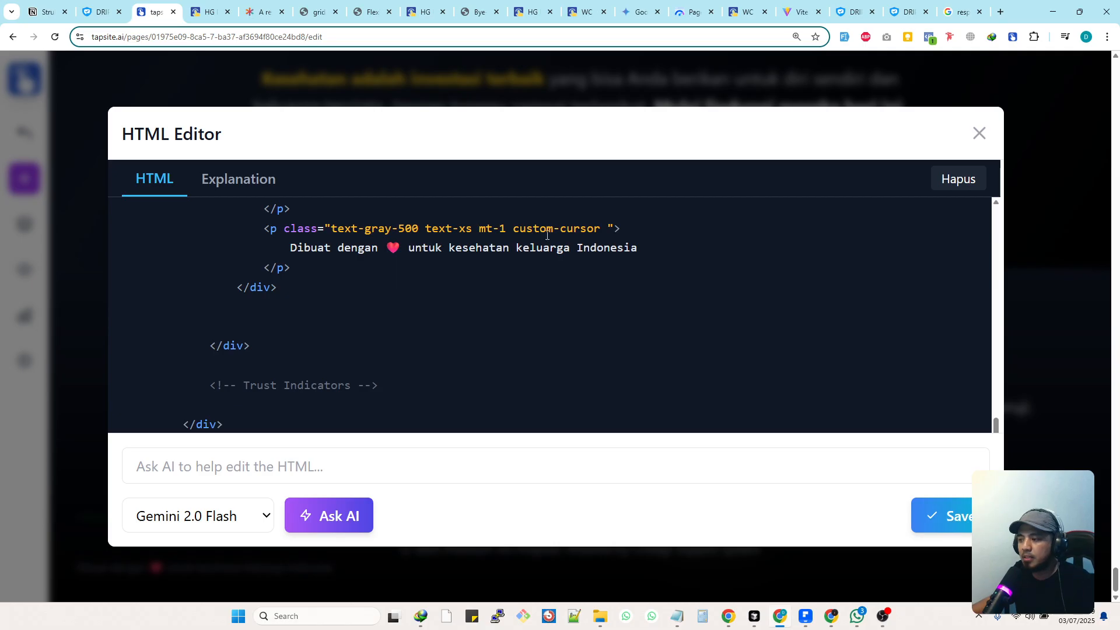
pyautogui.scroll(1, 555, 258)
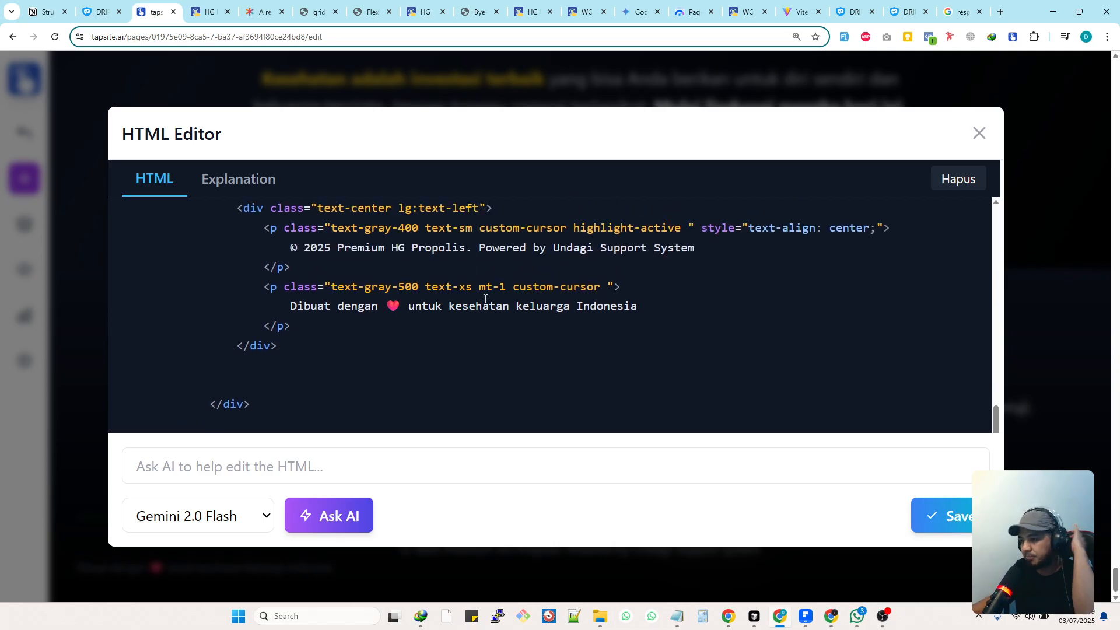
pyautogui.scroll(1, 485, 299)
pyautogui.moveTo(397, 266); pyautogui.dragTo(482, 263)
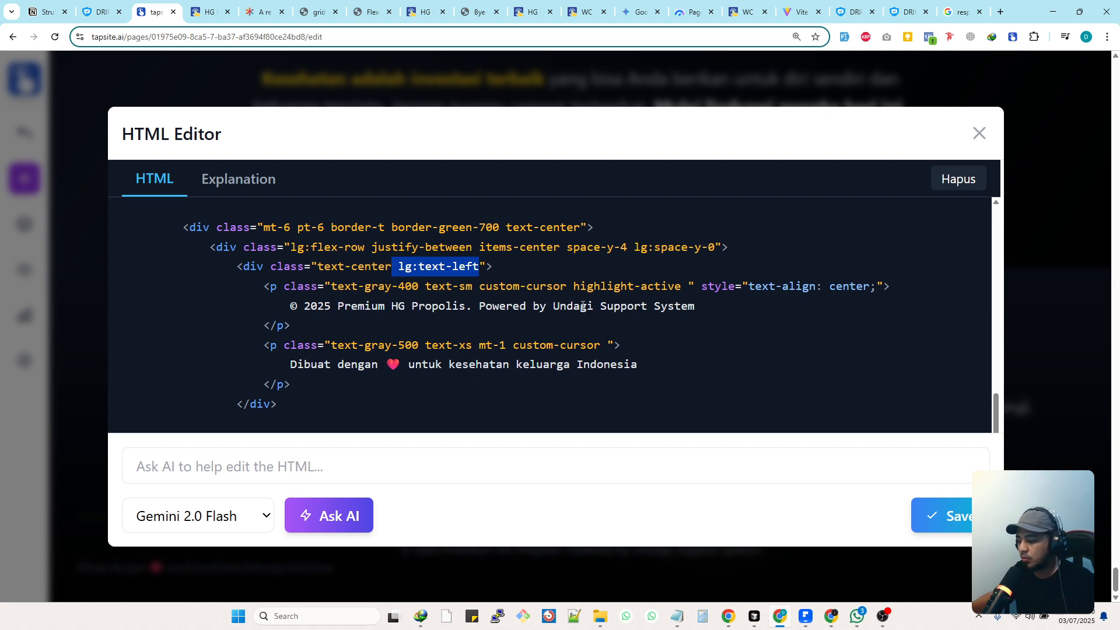
pyautogui.press('BackSpace')
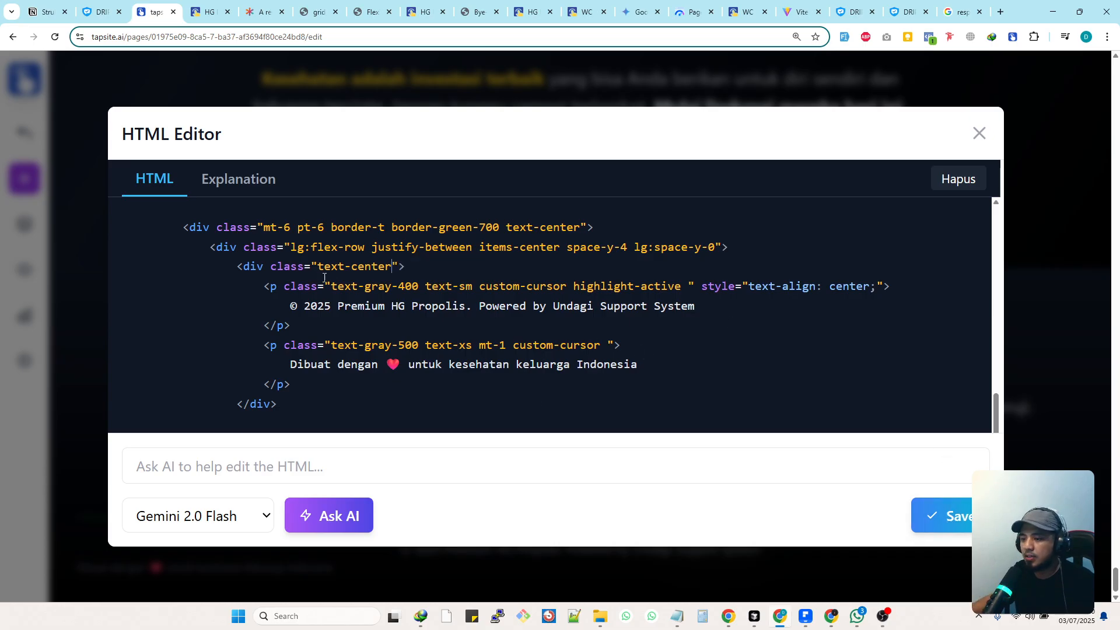
pyautogui.moveTo(317, 266); pyautogui.dragTo(388, 266)
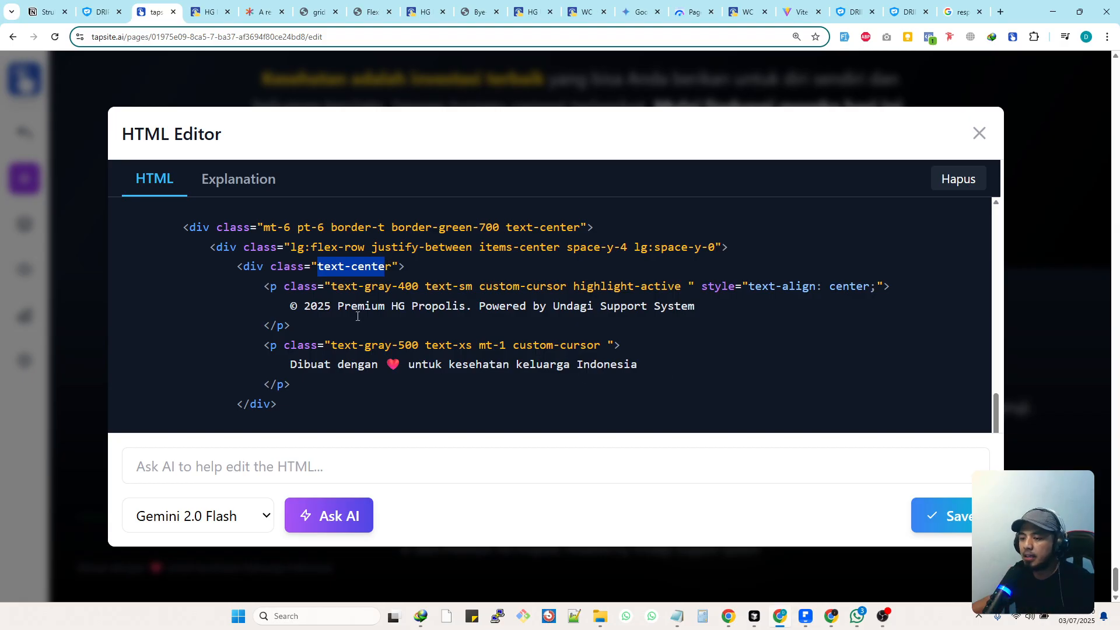
pyautogui.moveTo(240, 266); pyautogui.dragTo(293, 404)
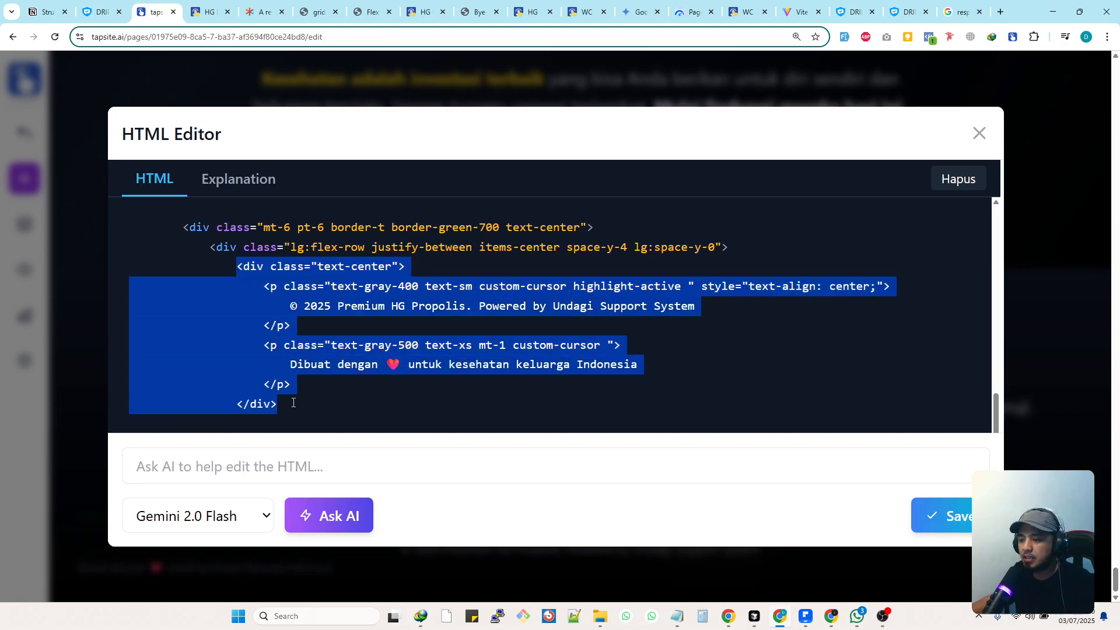
pyautogui.click(936, 516)
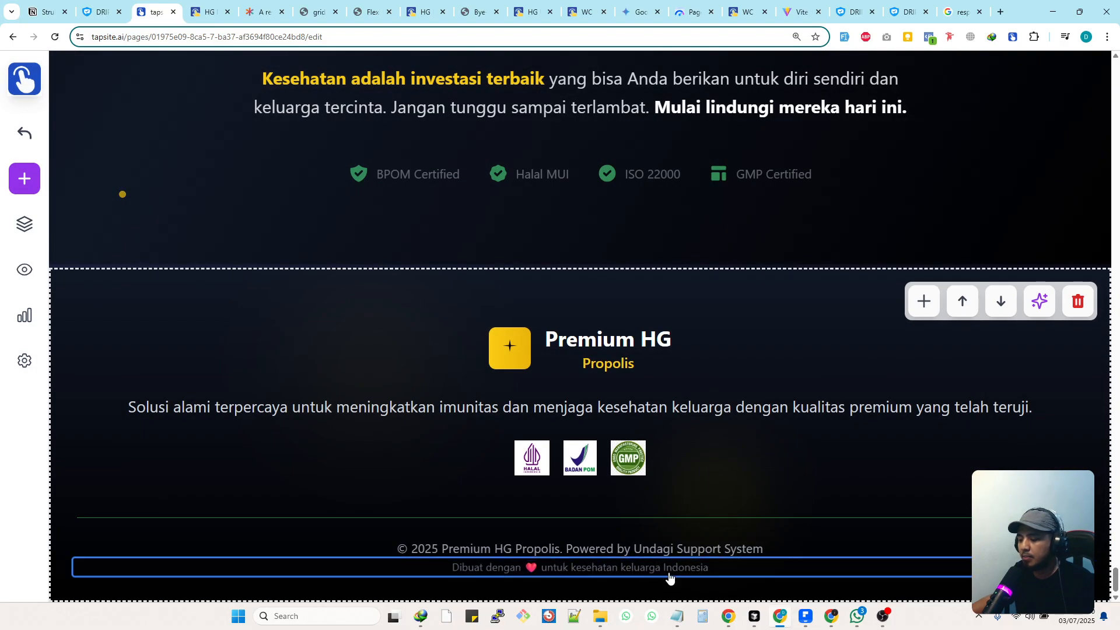
# Step: Reload the landing page preview and check the alignment of the footer's bottom text lines and the brand content above
pyautogui.click(213, 12)
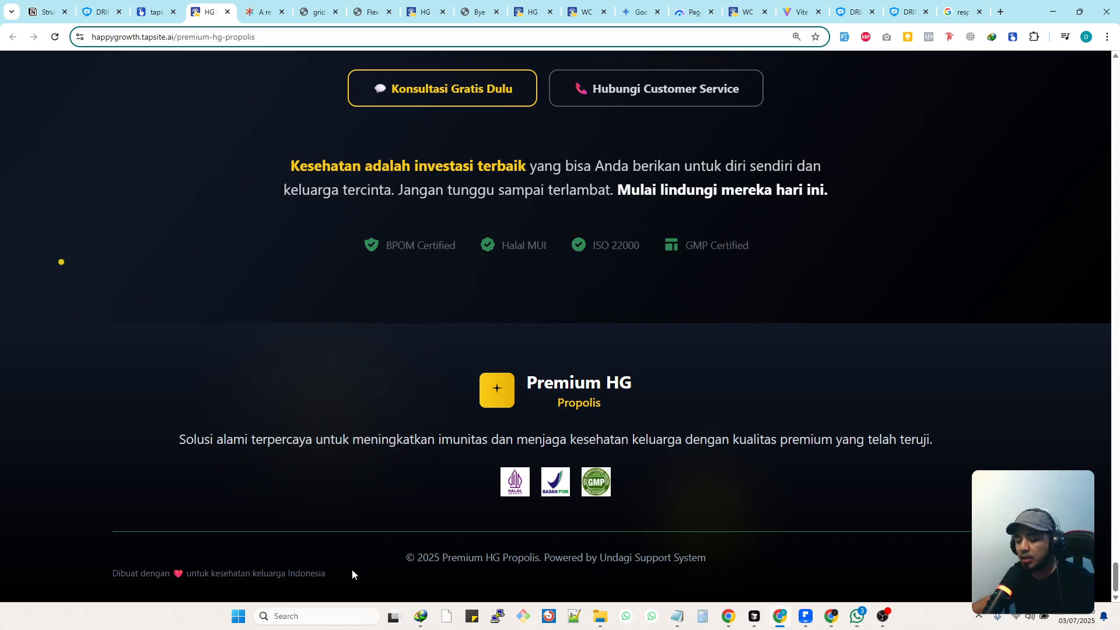
pyautogui.moveTo(353, 570); pyautogui.dragTo(113, 578)
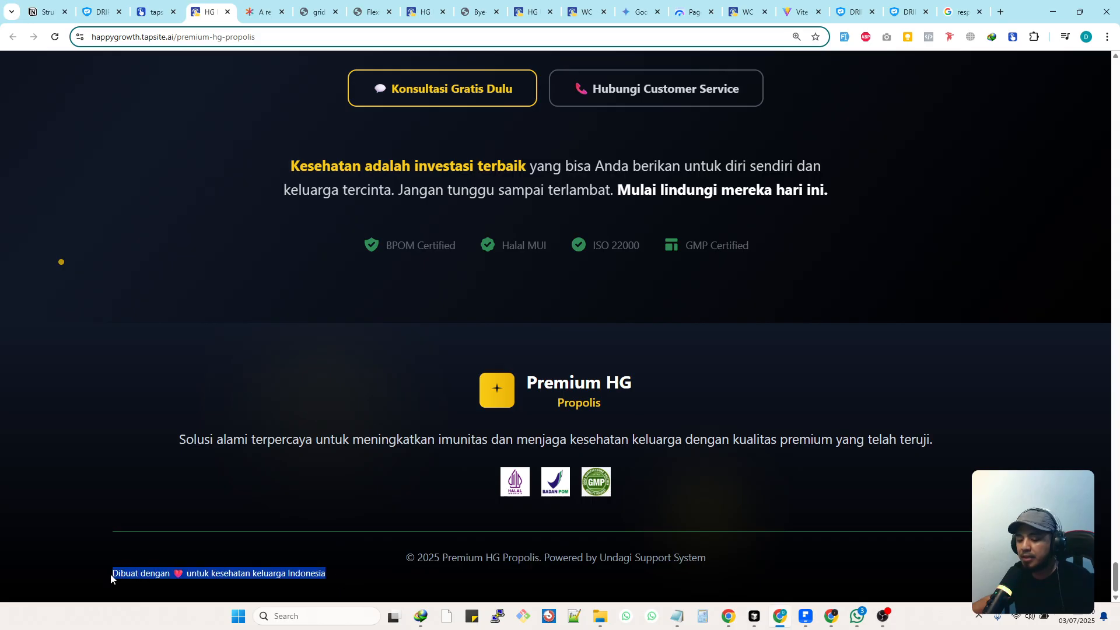
pyautogui.click(254, 572)
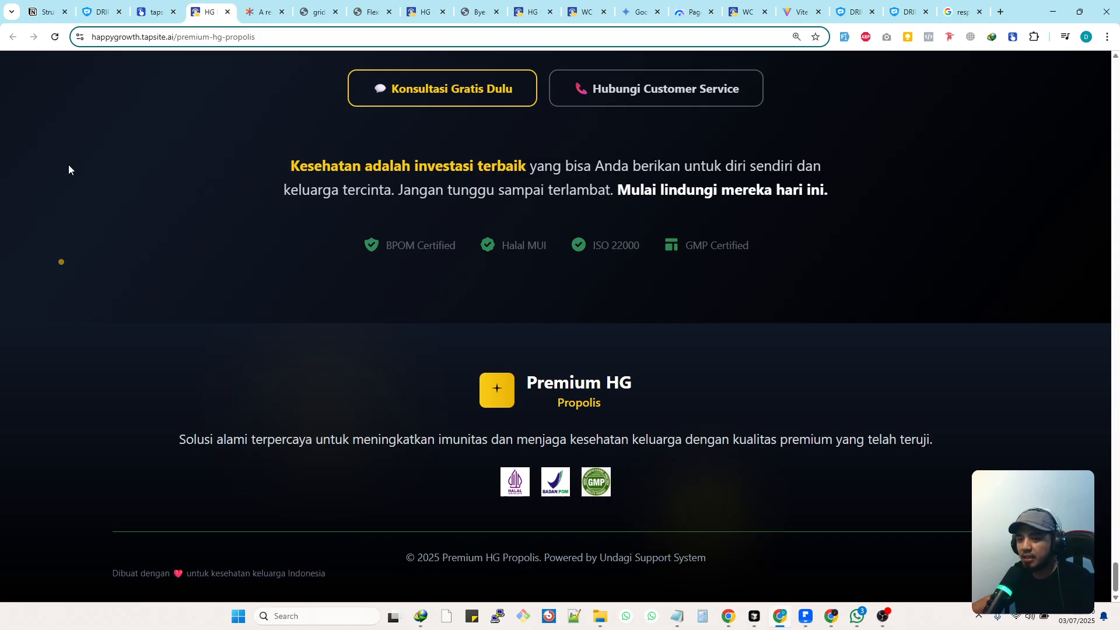
pyautogui.click(55, 38)
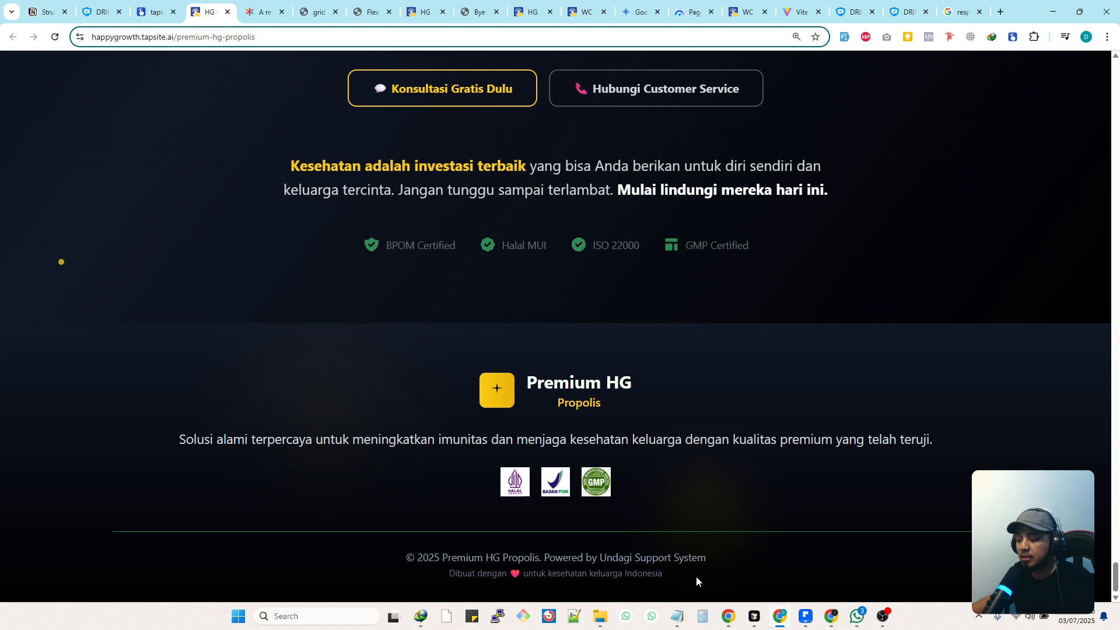
pyautogui.moveTo(698, 581); pyautogui.dragTo(432, 549)
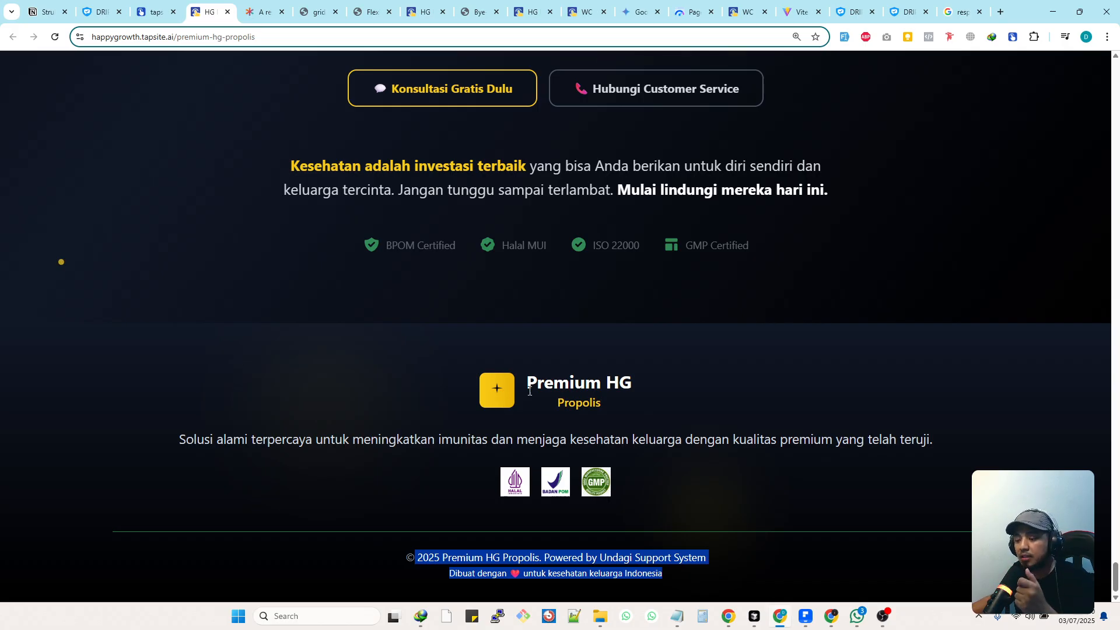
pyautogui.moveTo(404, 341); pyautogui.dragTo(701, 482)
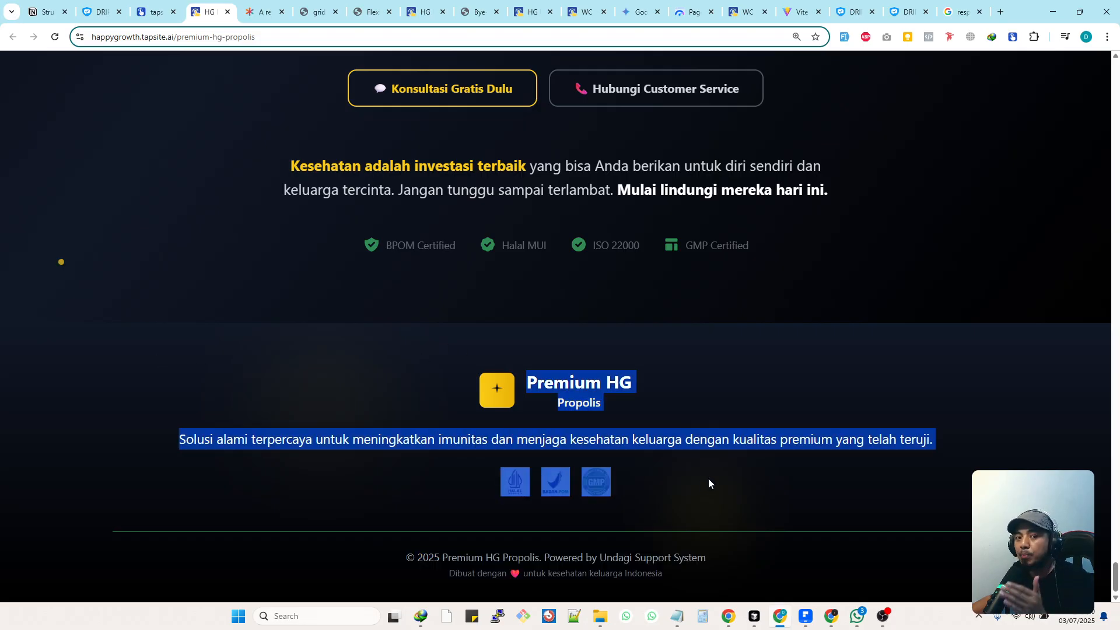
pyautogui.click(150, 349)
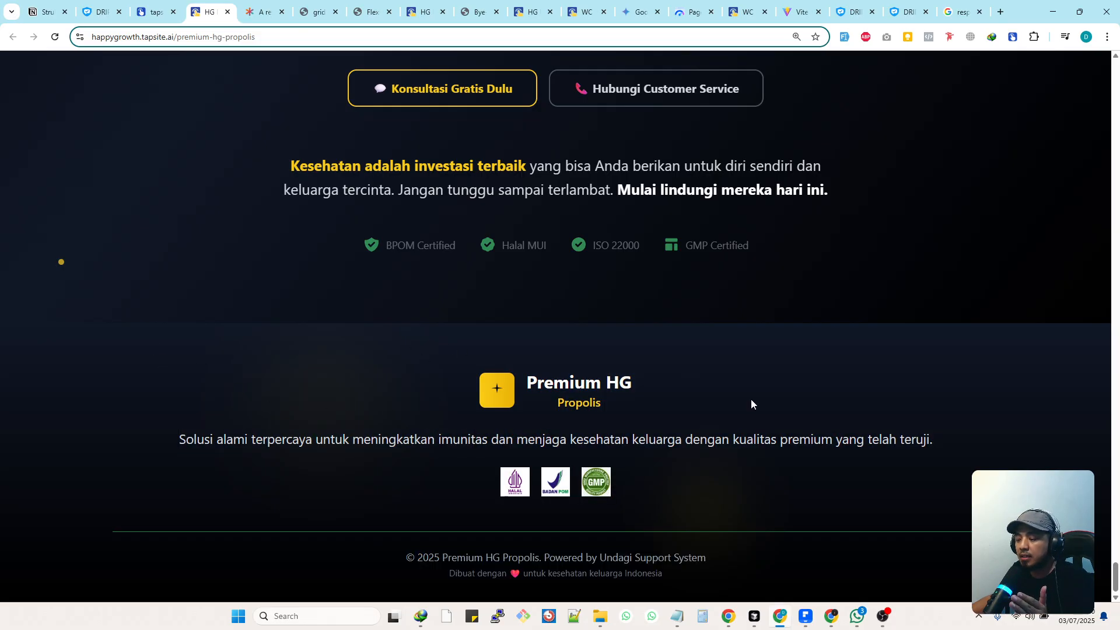